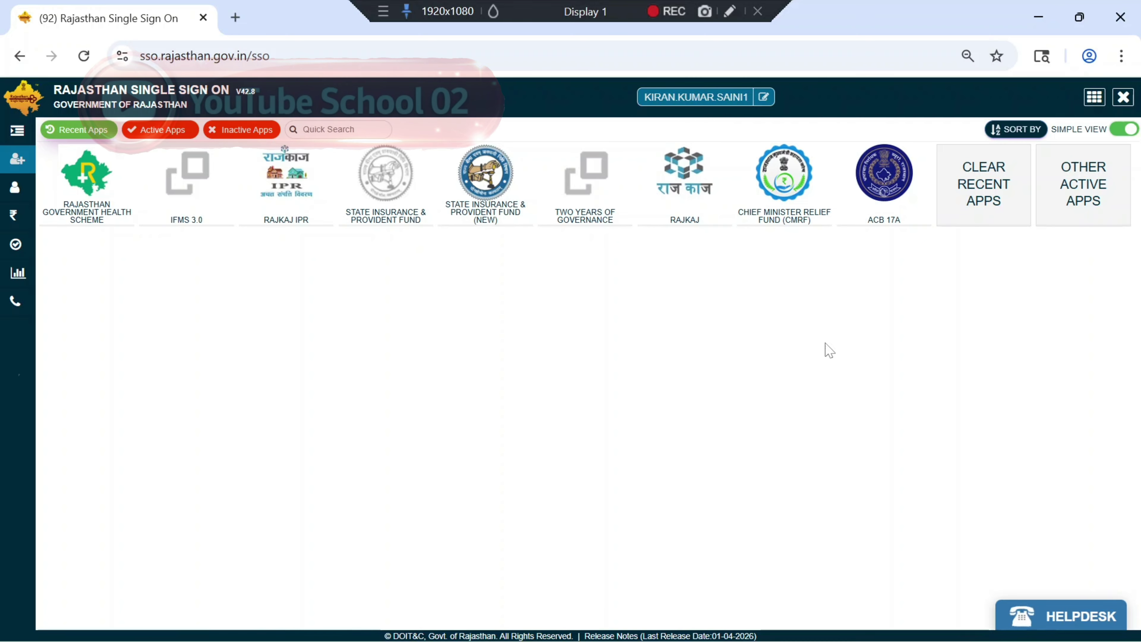
Outline the State Insurance & Provident Fund (New) application with a red annotation rectangle, and clear the annotation.
key("ctrl+alt+d")
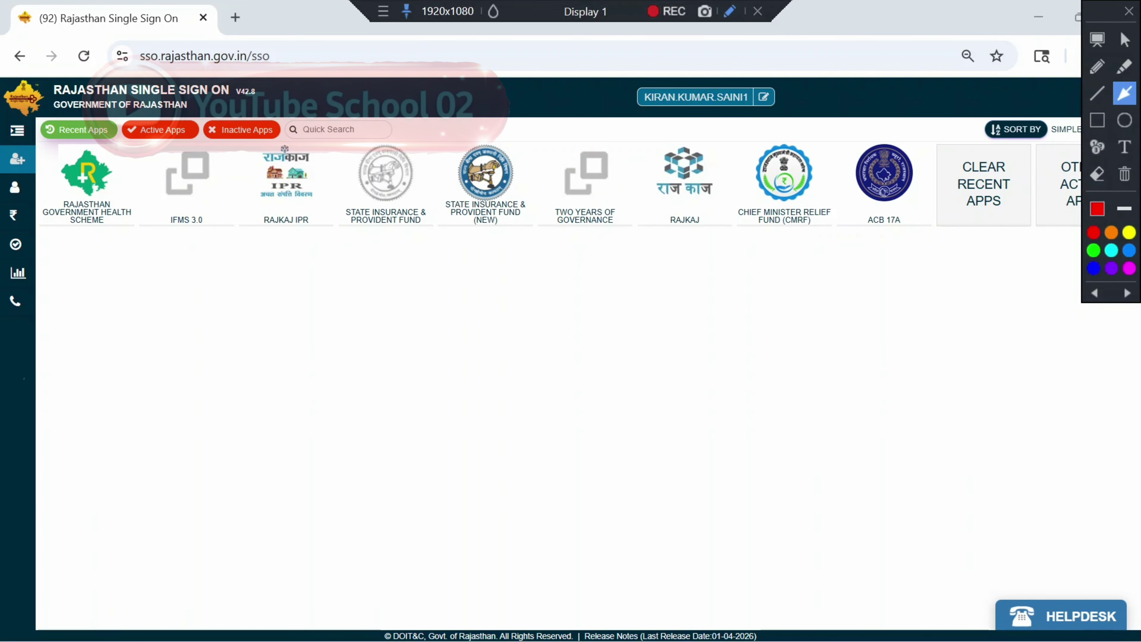
left_click(1097, 120)
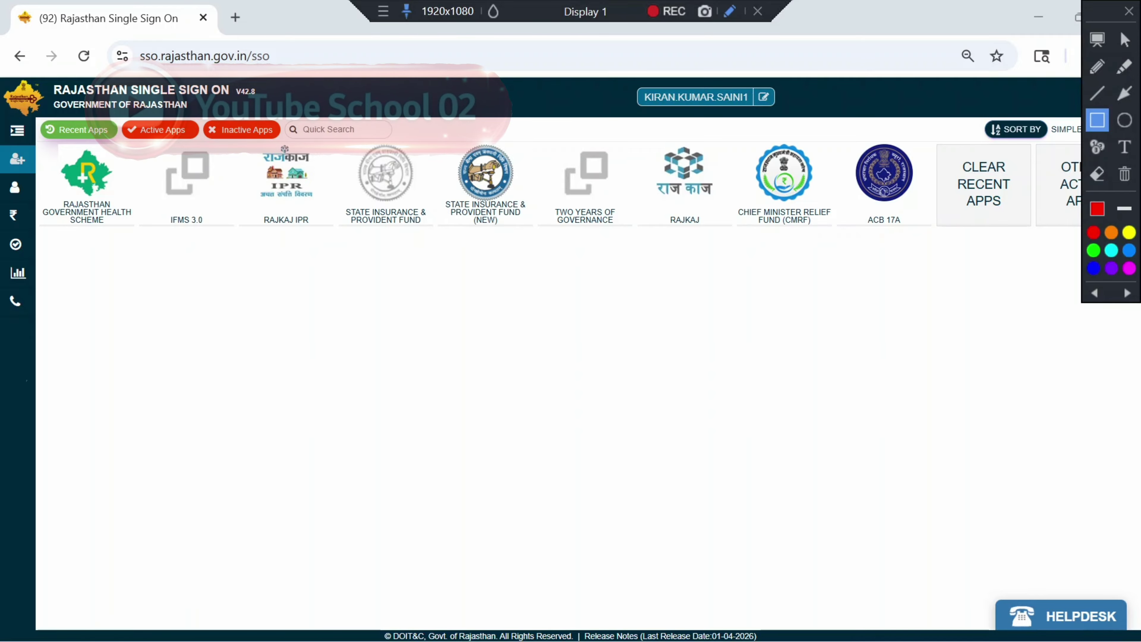
mouse_move(416, 134)
left_mouse_down()
mouse_move(464, 155)
mouse_move(541, 224)
mouse_move(567, 267)
left_mouse_up()
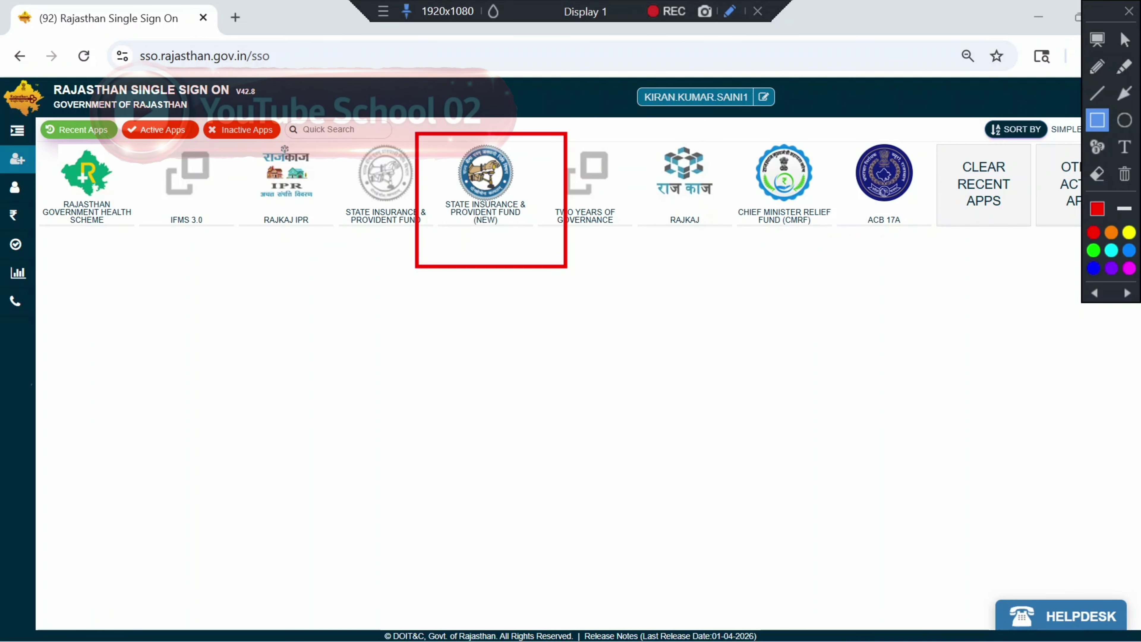
left_click(730, 10)
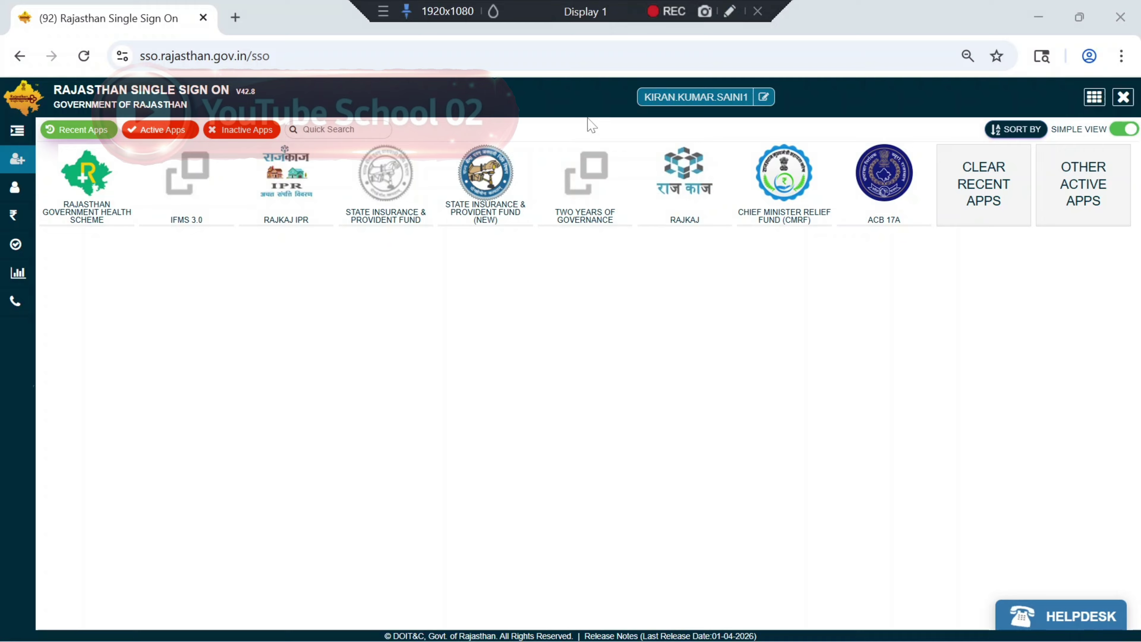
Sign in to State Insurance & Provident Fund (New) with the one-time password, dismissing the mobile app notice and declining the password update.
left_click(471, 195)
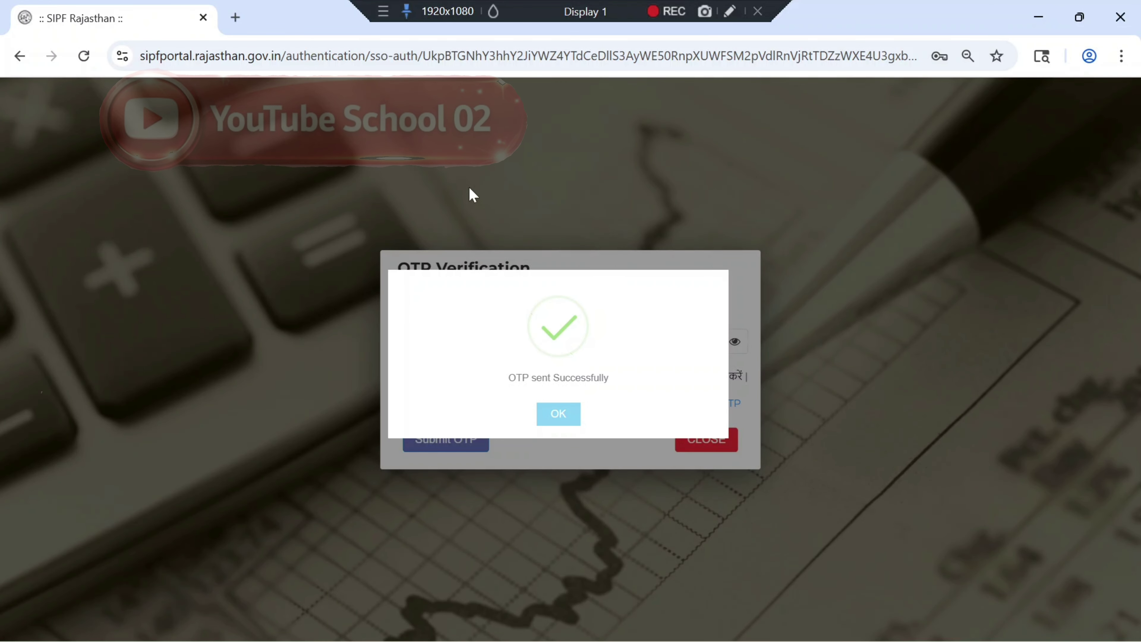
left_click(553, 414)
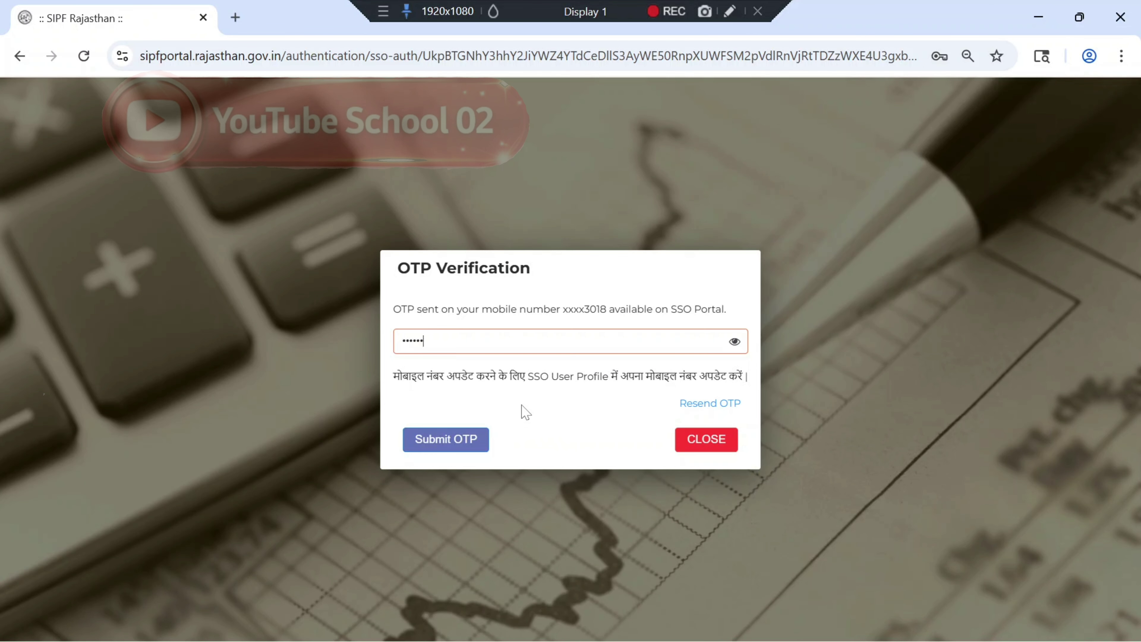
left_click(459, 440)
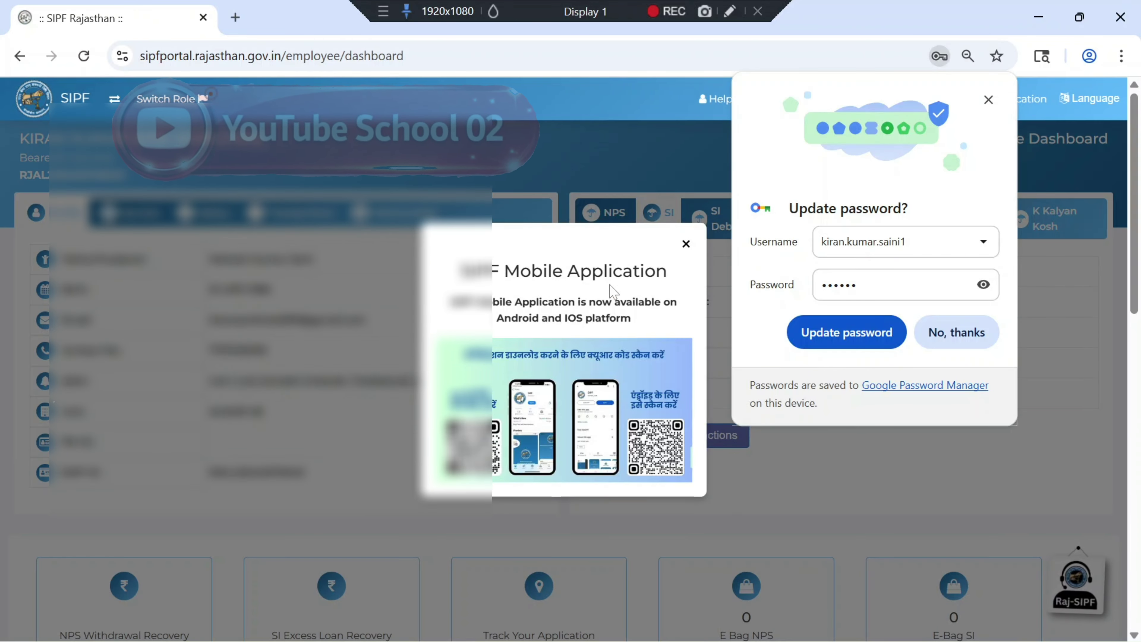
left_click(685, 244)
left_click(962, 332)
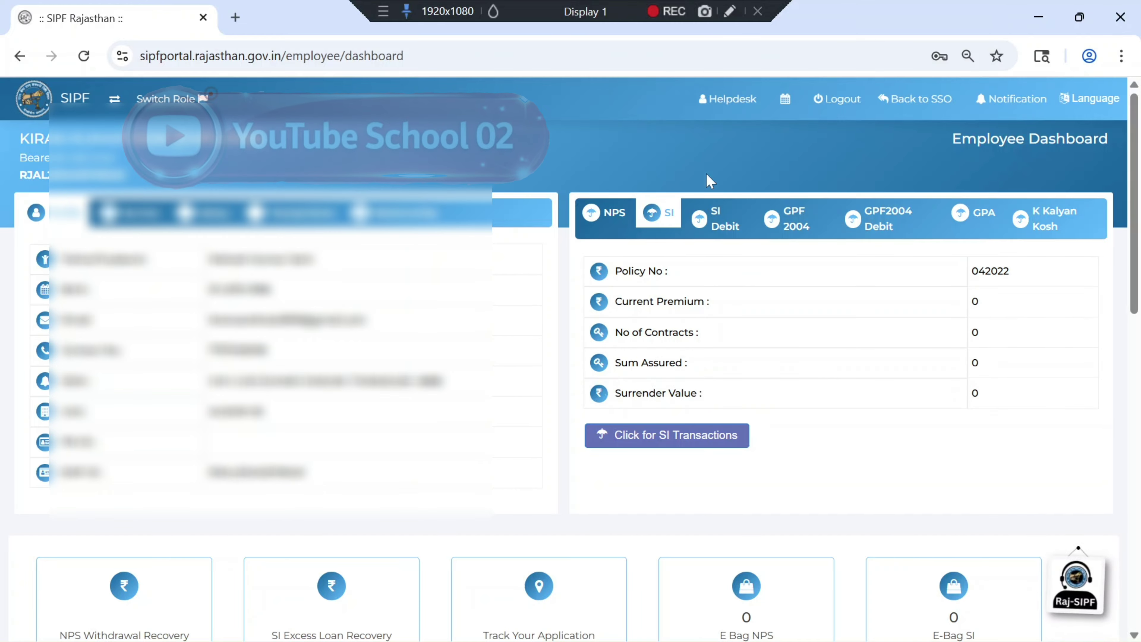
Mark the GPA section of the Employee Dashboard with a red annotation rectangle and open that section.
left_click(731, 11)
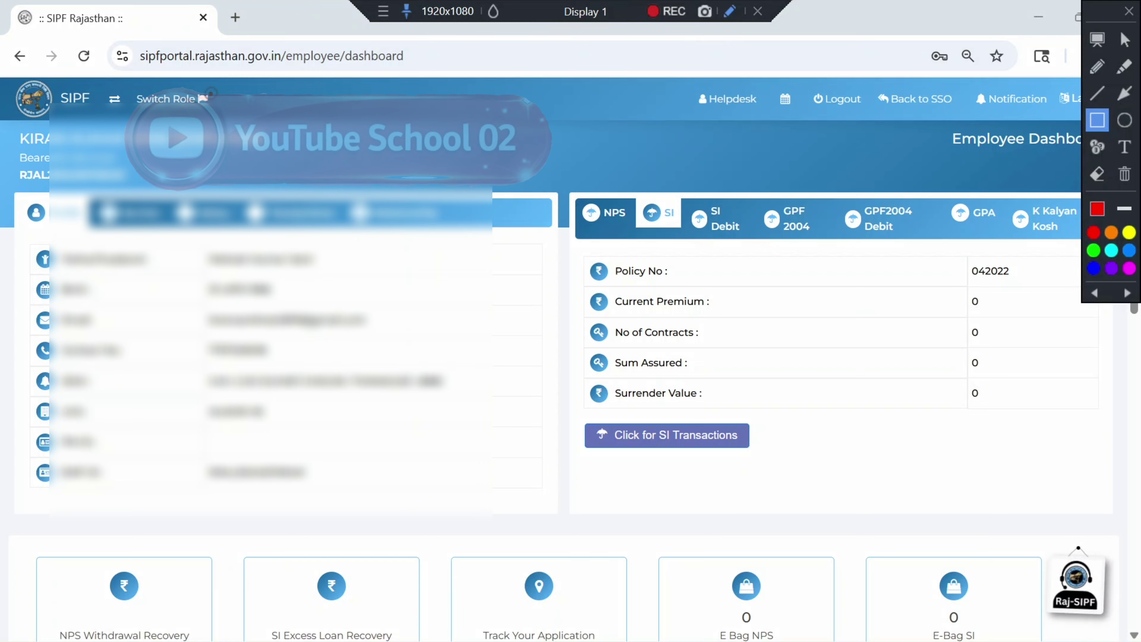
left_click_drag(912, 165, 1013, 253)
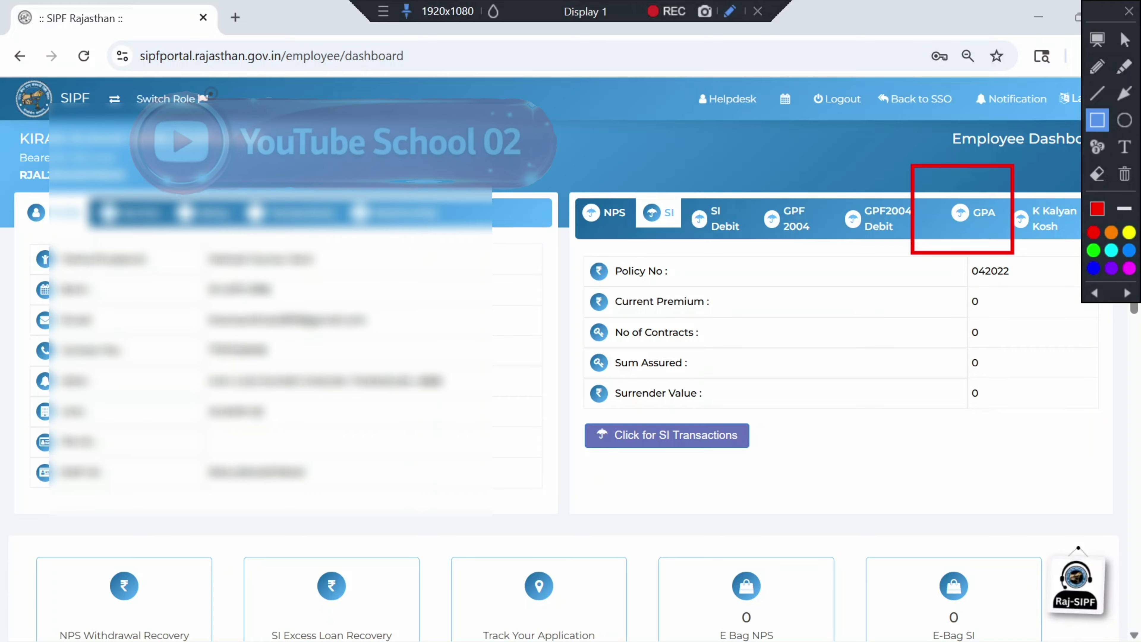
left_click(731, 12)
left_click(974, 216)
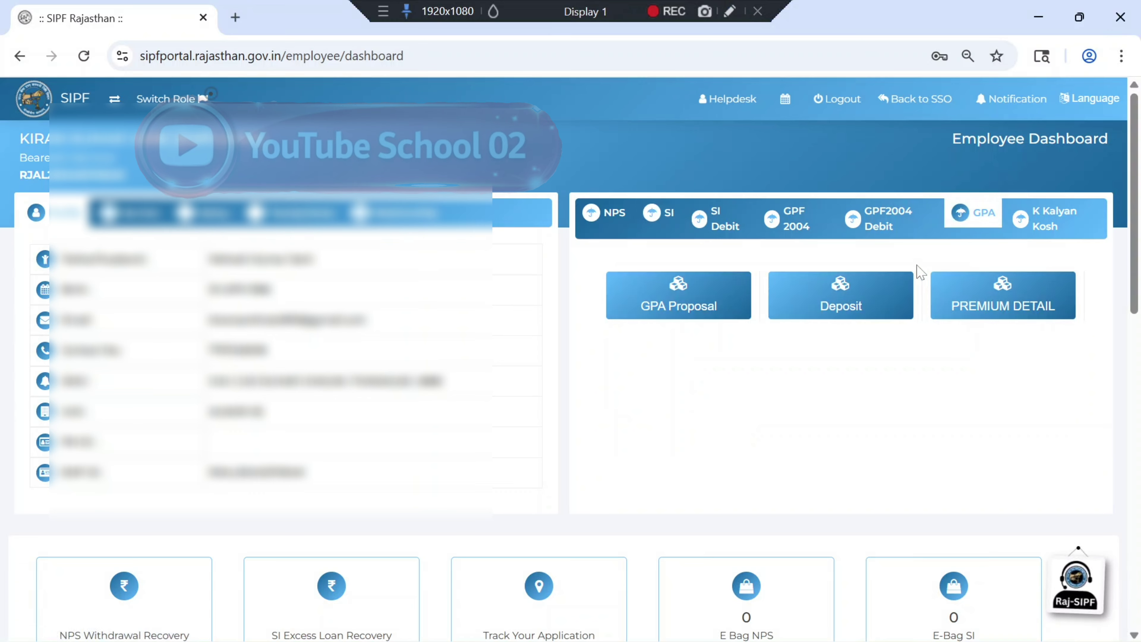
Outline the three GPA options and GPA Proposal alone with red annotation rectangles, and open GPA Proposal.
left_click(730, 11)
left_click_drag(575, 251, 1097, 355)
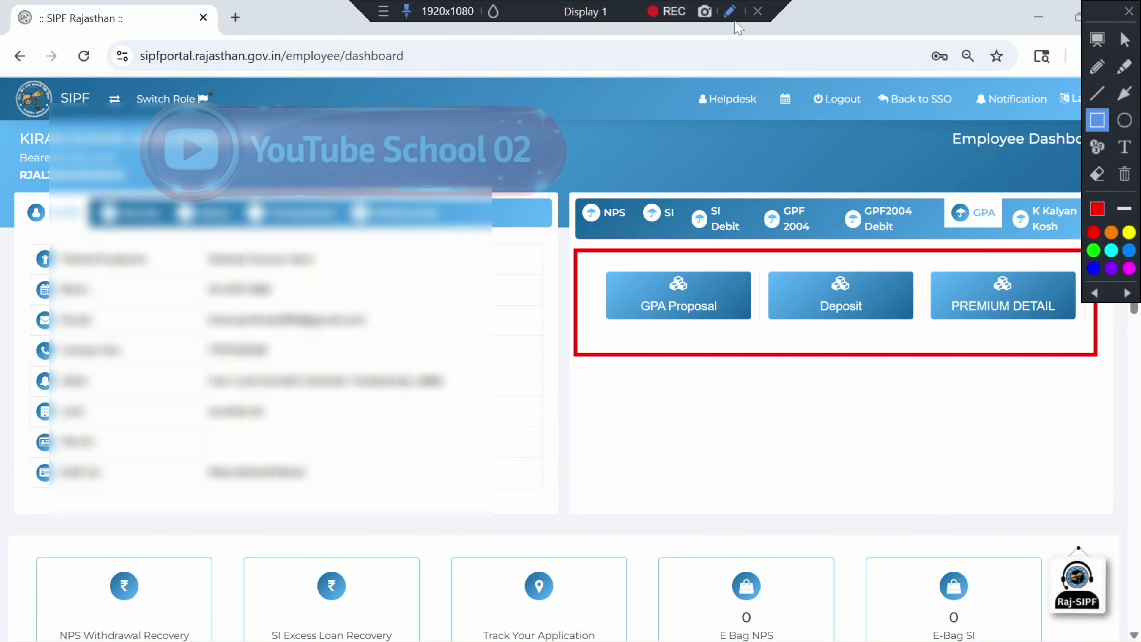
left_click(730, 11)
mouse_move(590, 248)
left_mouse_down()
mouse_move(653, 266)
mouse_move(752, 330)
mouse_move(753, 367)
left_mouse_up()
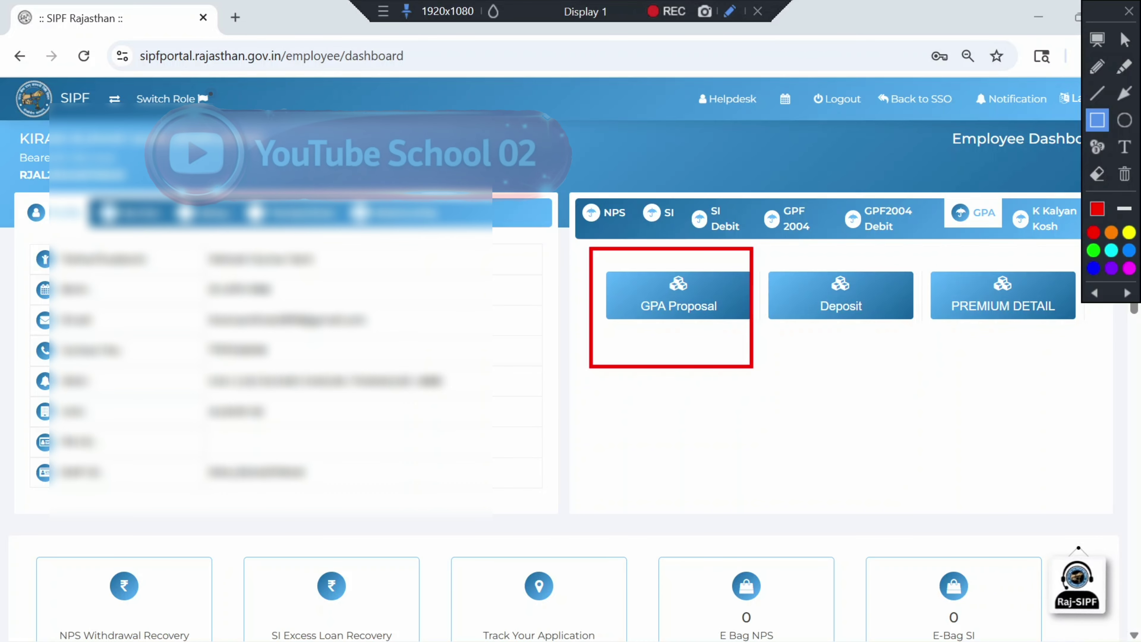
left_click(730, 11)
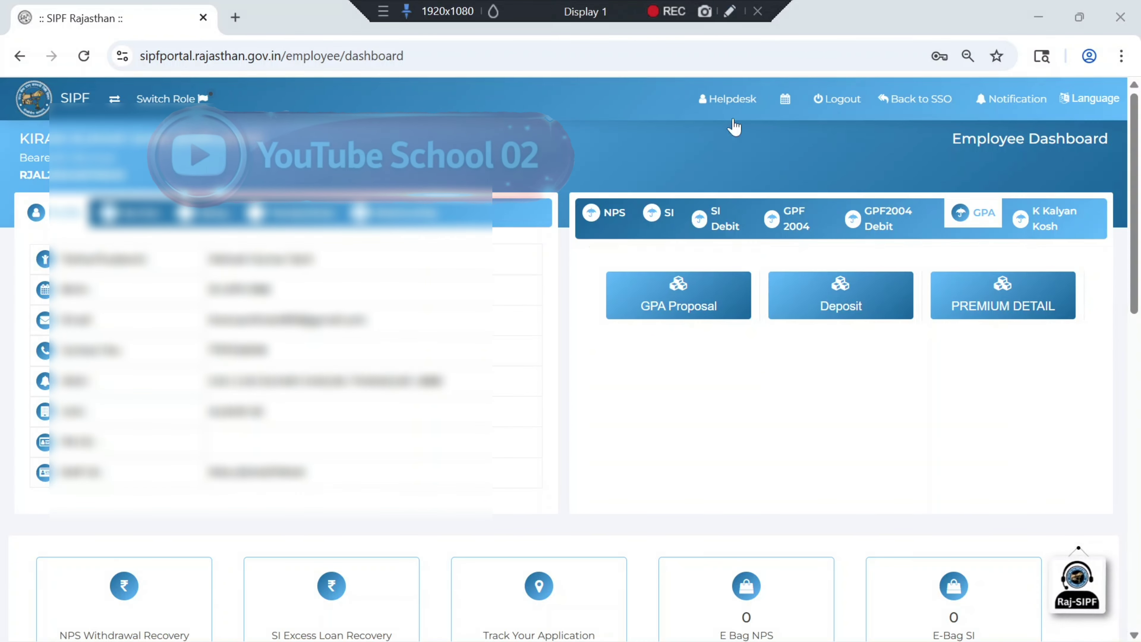
left_click(688, 296)
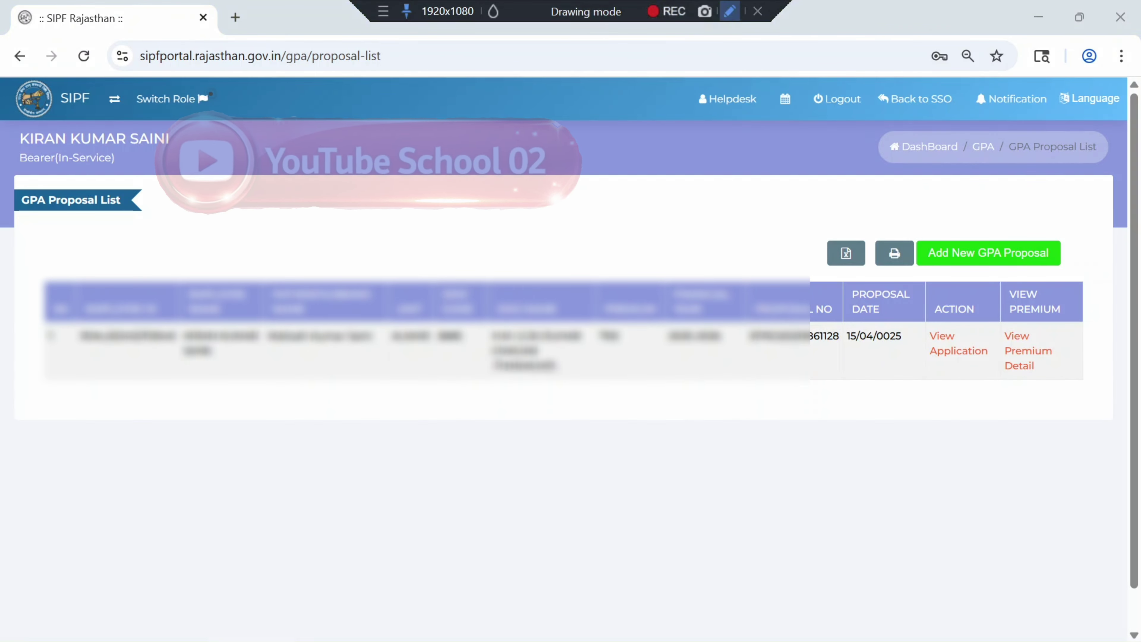
Outline the existing proposal record in red, point arrows at eight of its columns from employee ID to action, and clear the annotations.
left_click(731, 12)
mouse_move(34, 275)
left_mouse_down()
mouse_move(231, 378)
mouse_move(958, 433)
mouse_move(1122, 397)
mouse_move(1106, 407)
left_mouse_up()
left_click(1125, 93)
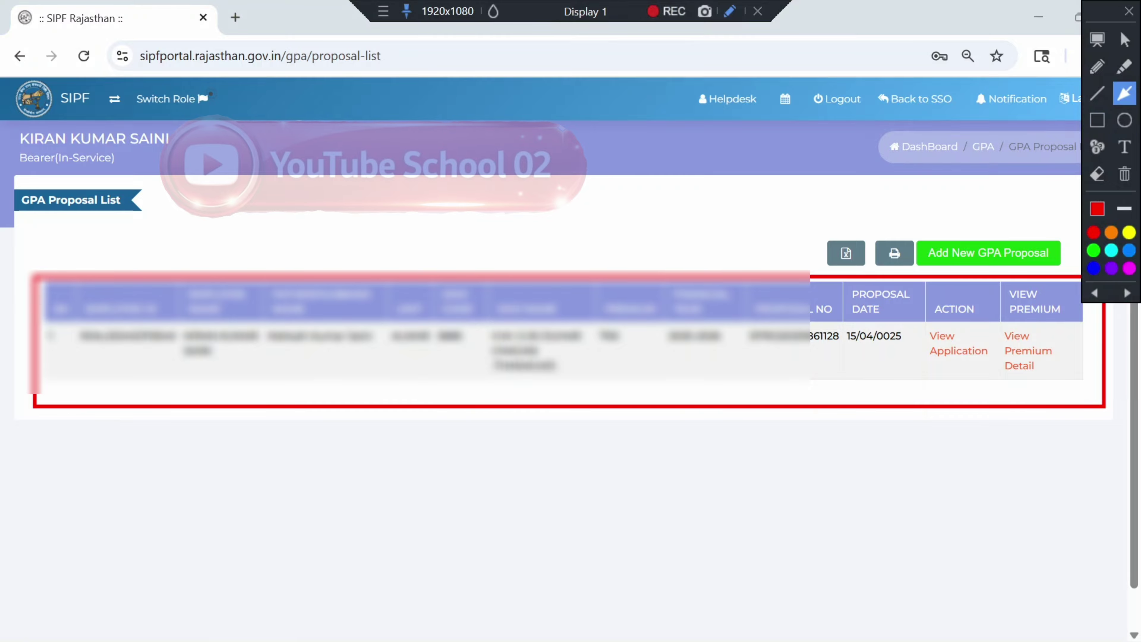
left_click_drag(120, 538, 123, 360)
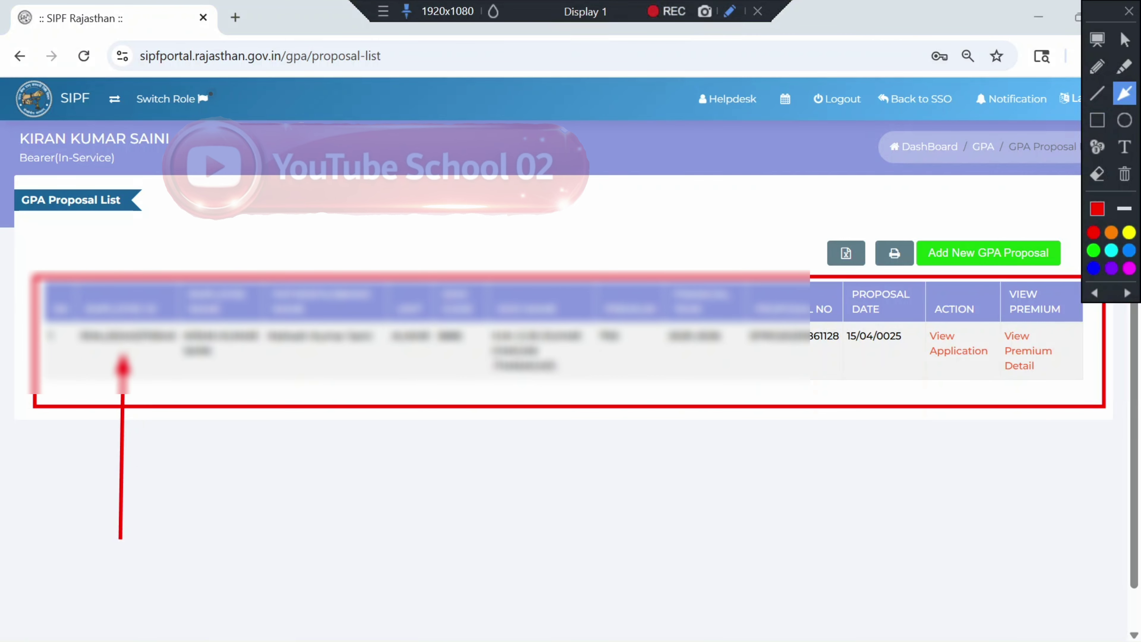
left_click_drag(216, 494, 218, 362)
left_click_drag(332, 505, 332, 380)
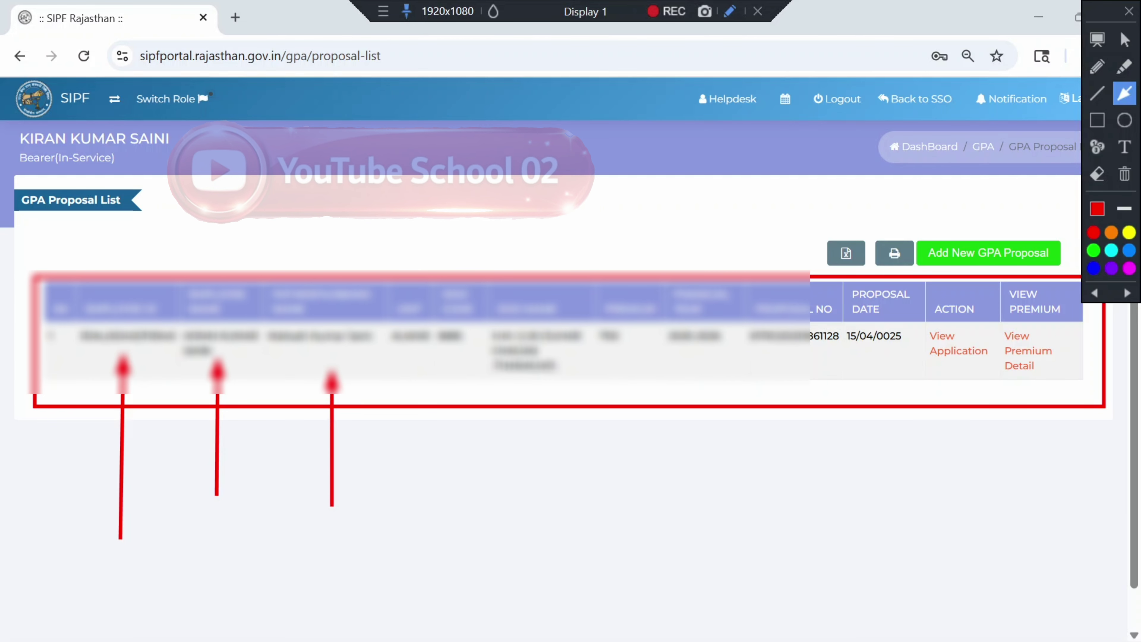
mouse_move(440, 474)
left_mouse_down()
mouse_move(424, 360)
mouse_move(446, 350)
left_mouse_up()
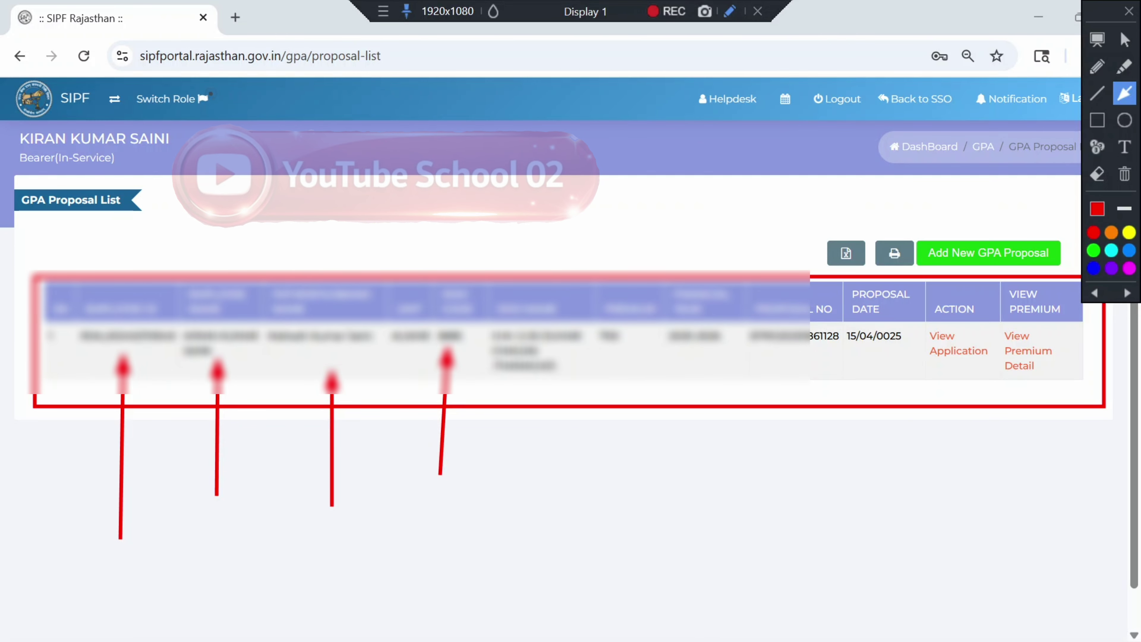
left_click_drag(557, 510, 543, 391)
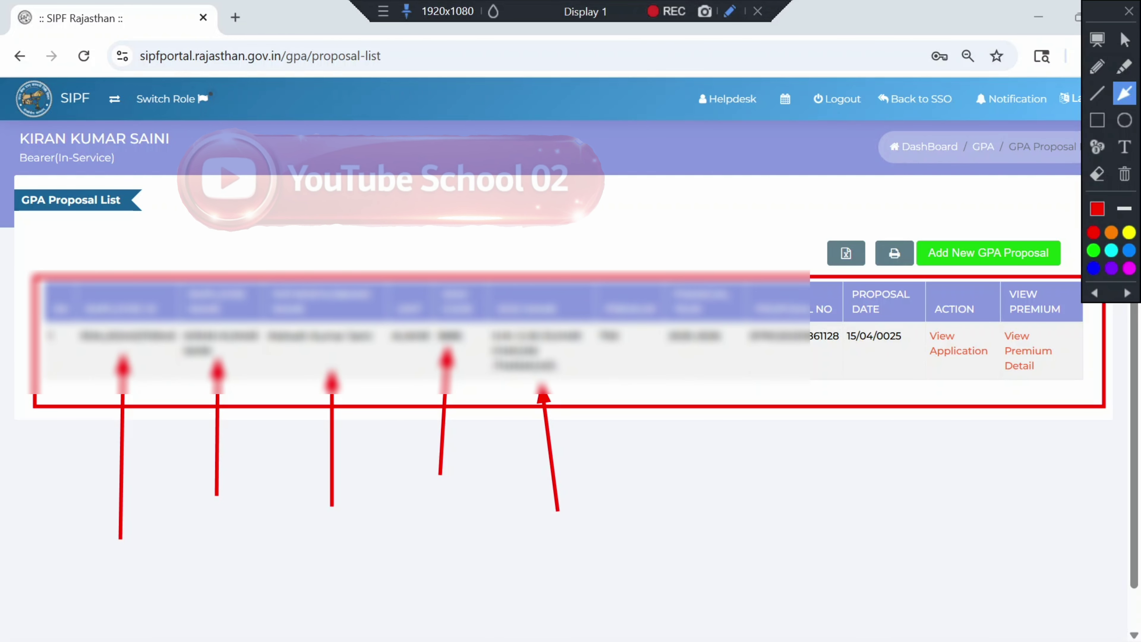
left_click_drag(716, 482, 784, 358)
left_click_drag(856, 475, 872, 370)
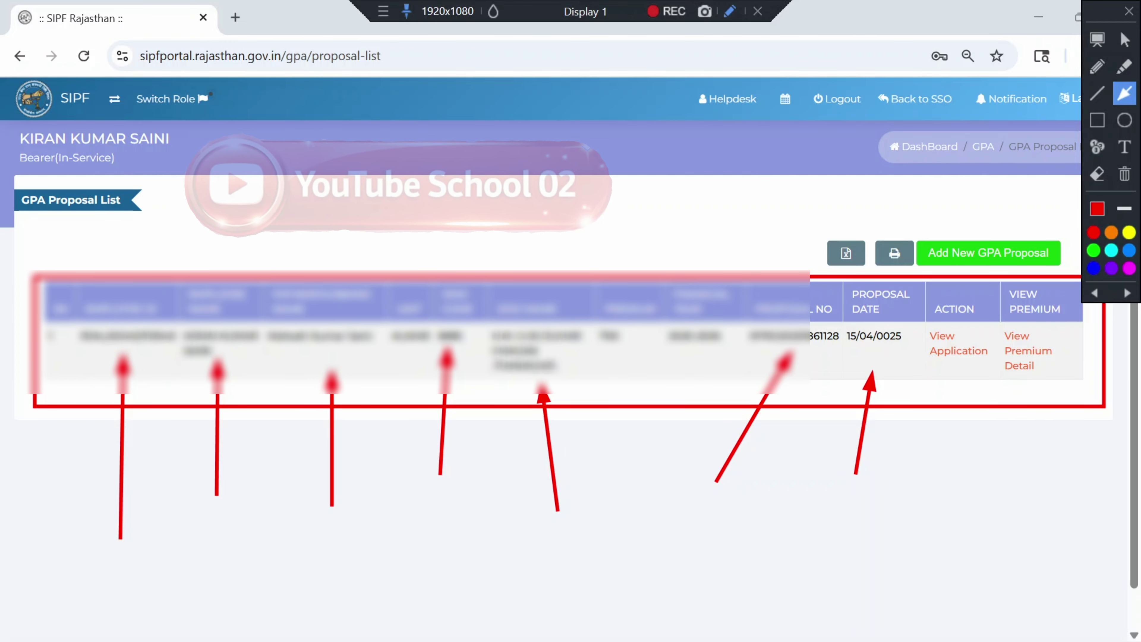
left_click_drag(959, 446, 960, 371)
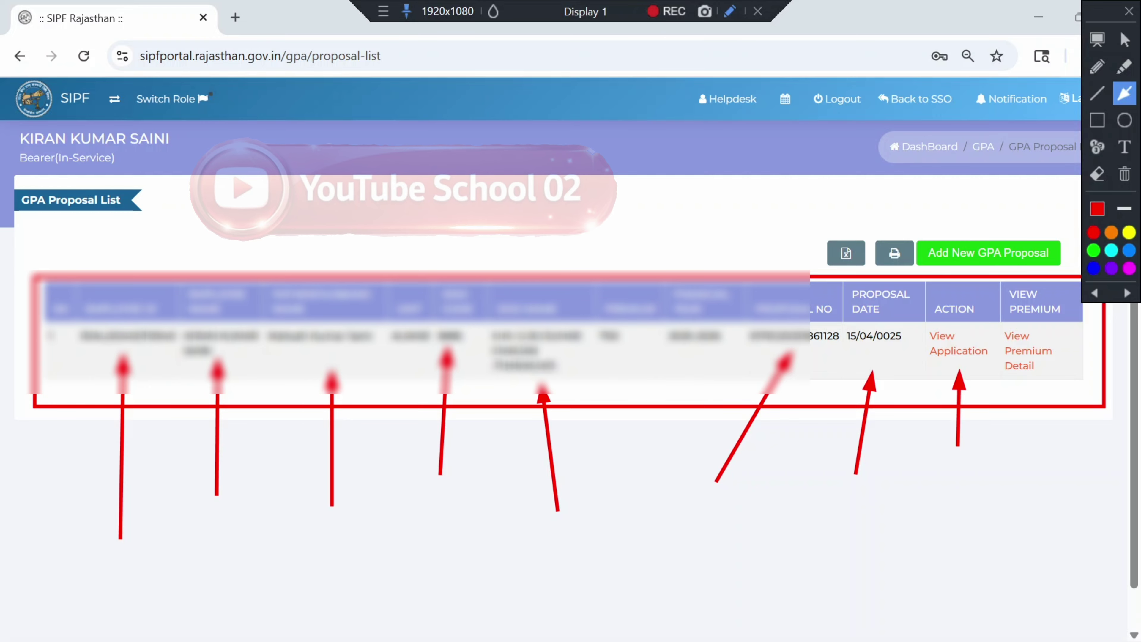
left_click(731, 11)
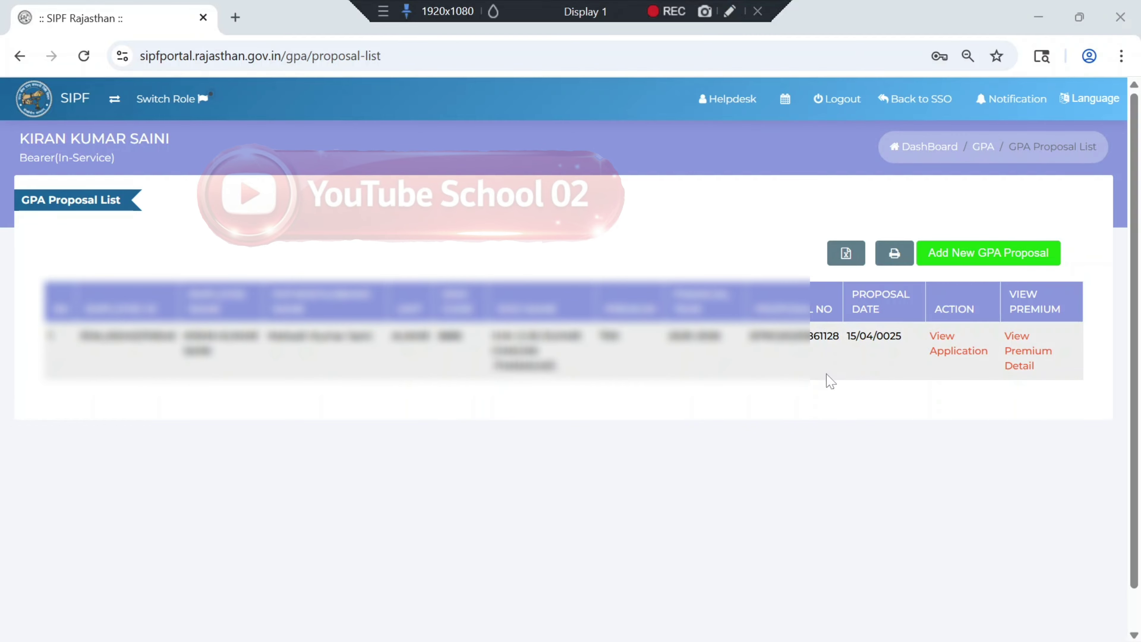
Point a red annotation arrow at Add New GPA Proposal and start a new GPA proposal.
left_click(731, 11)
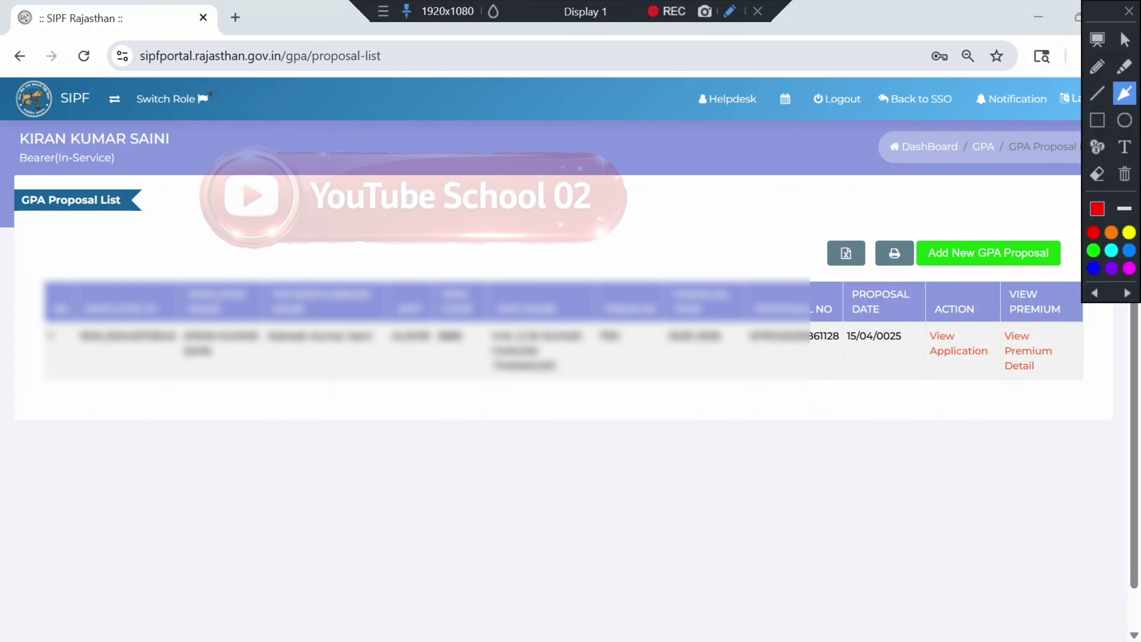
left_click_drag(913, 175, 956, 242)
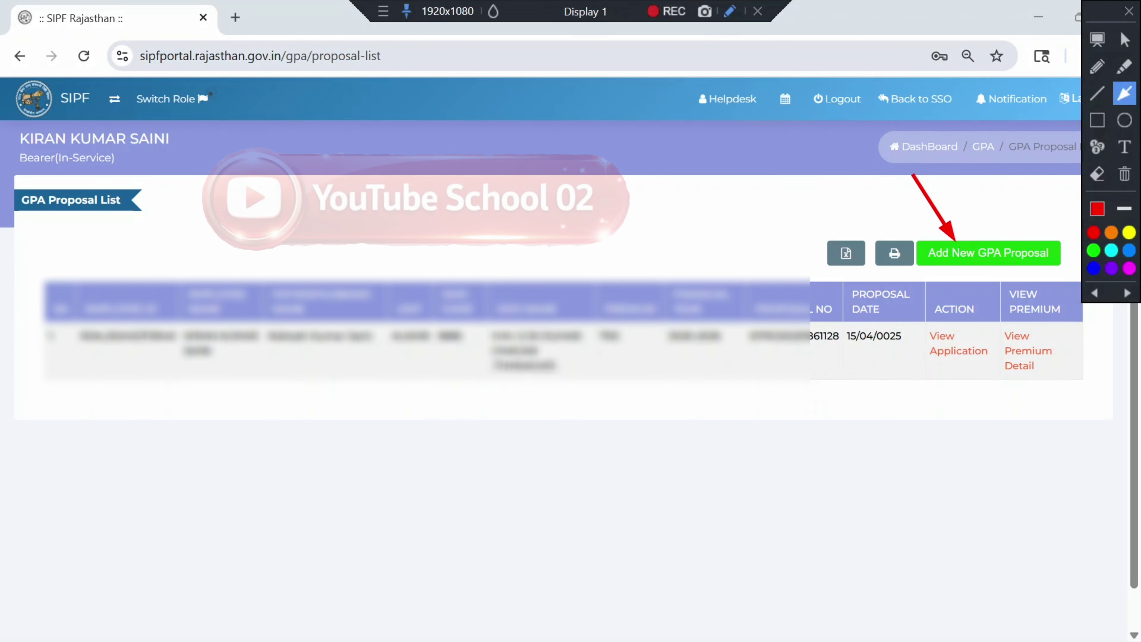
key("Escape")
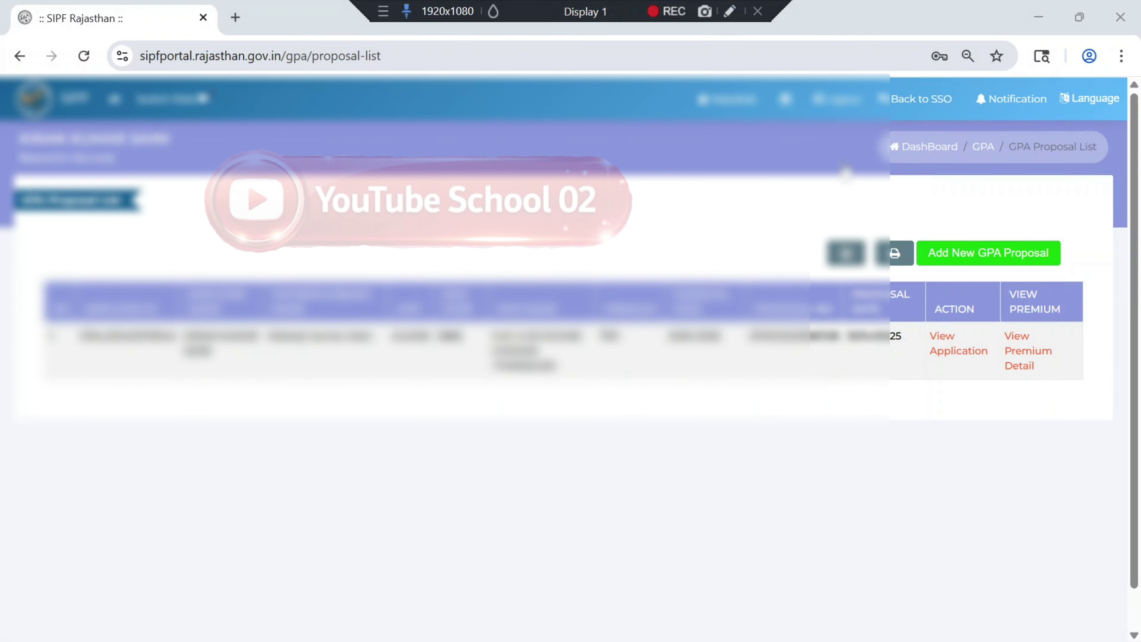
left_click(988, 253)
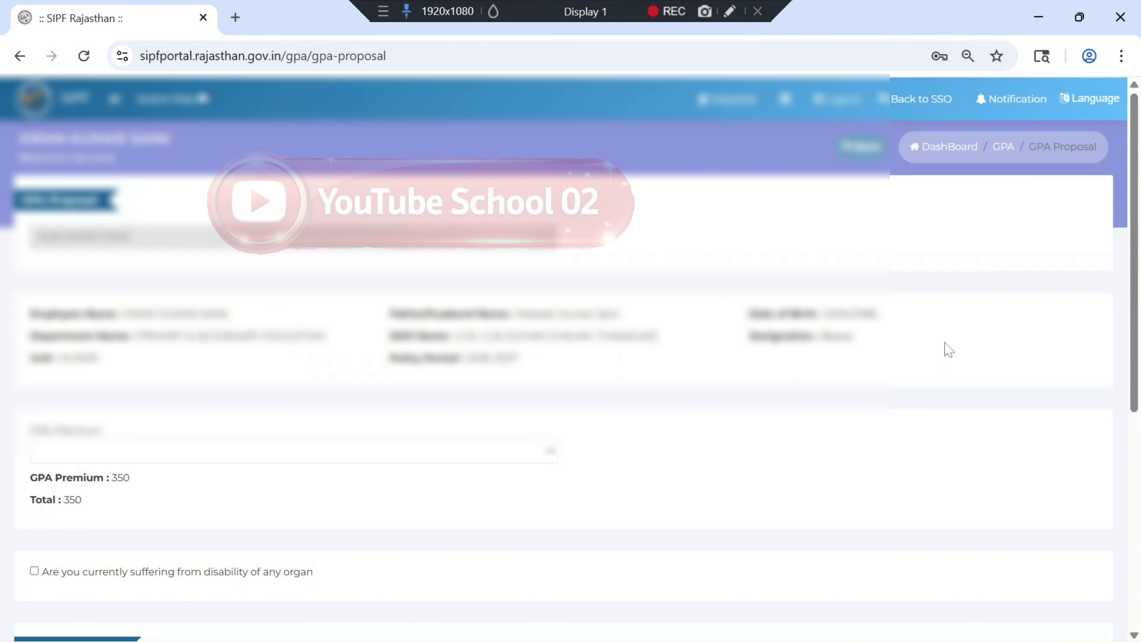
Outline the employee details block and the field above it with red annotation rectangles, and clear the annotations.
left_click(731, 12)
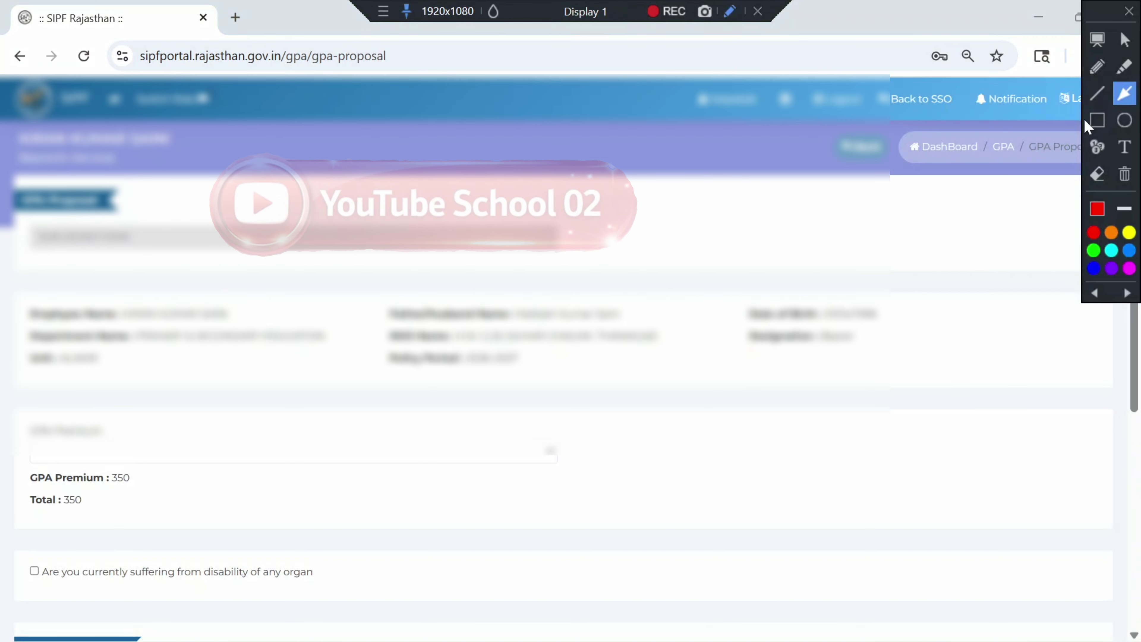
left_click(1097, 122)
mouse_move(4, 277)
left_mouse_down()
mouse_move(77, 296)
mouse_move(719, 355)
mouse_move(950, 396)
left_mouse_up()
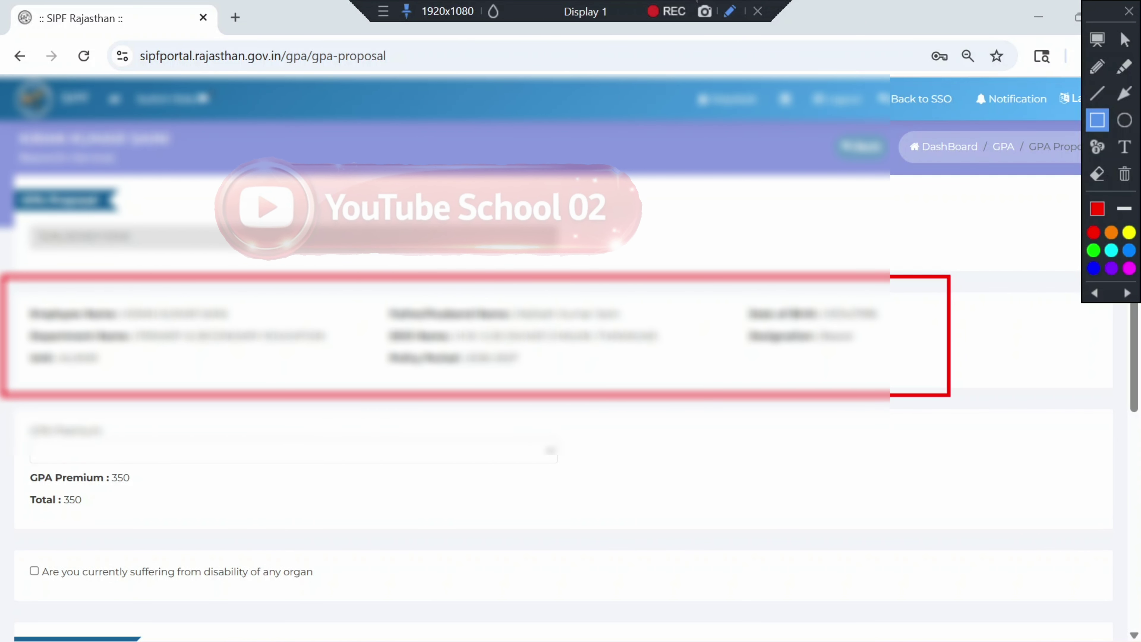
mouse_move(20, 211)
left_mouse_down()
mouse_move(83, 247)
mouse_move(364, 258)
left_mouse_up()
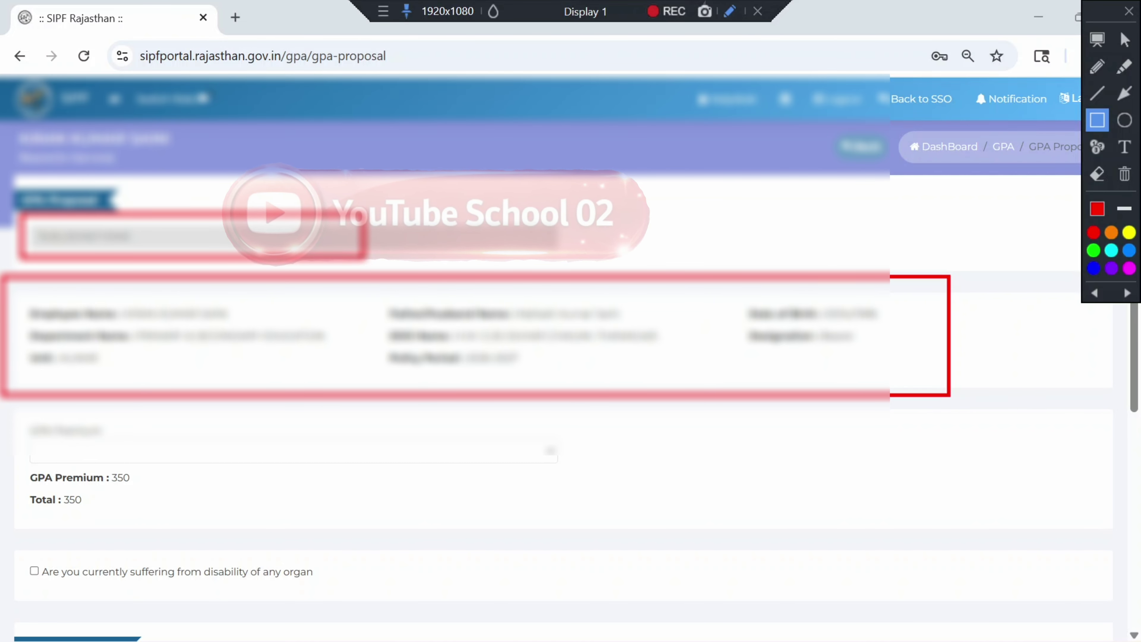
left_click(733, 12)
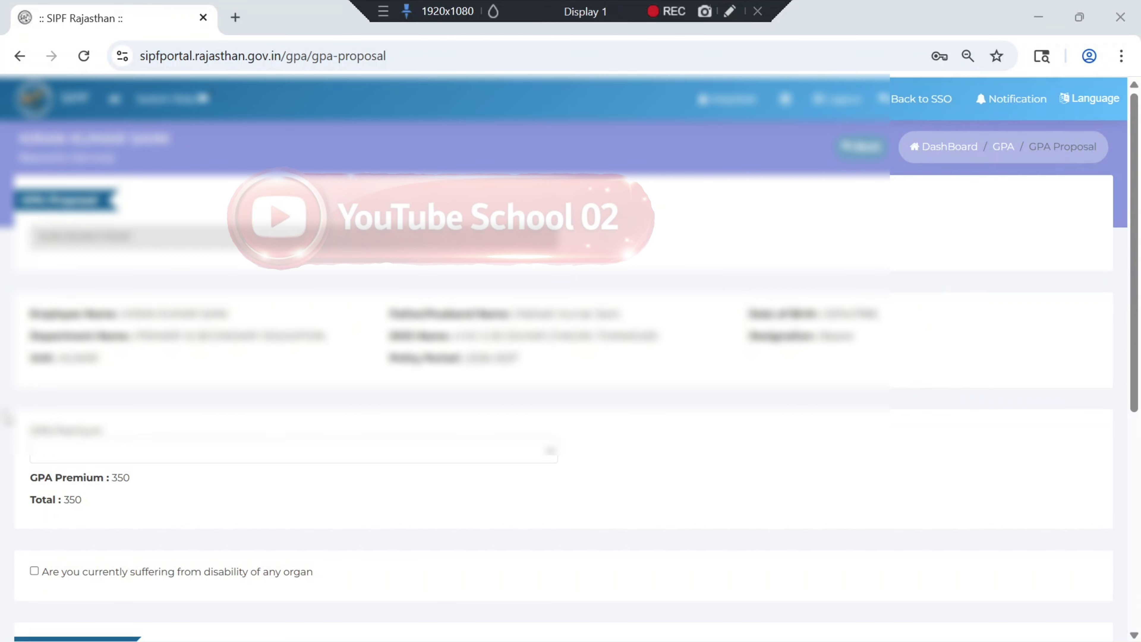
Outline the GPA Premium field with a red annotation rectangle, and clear the annotation.
left_click(730, 11)
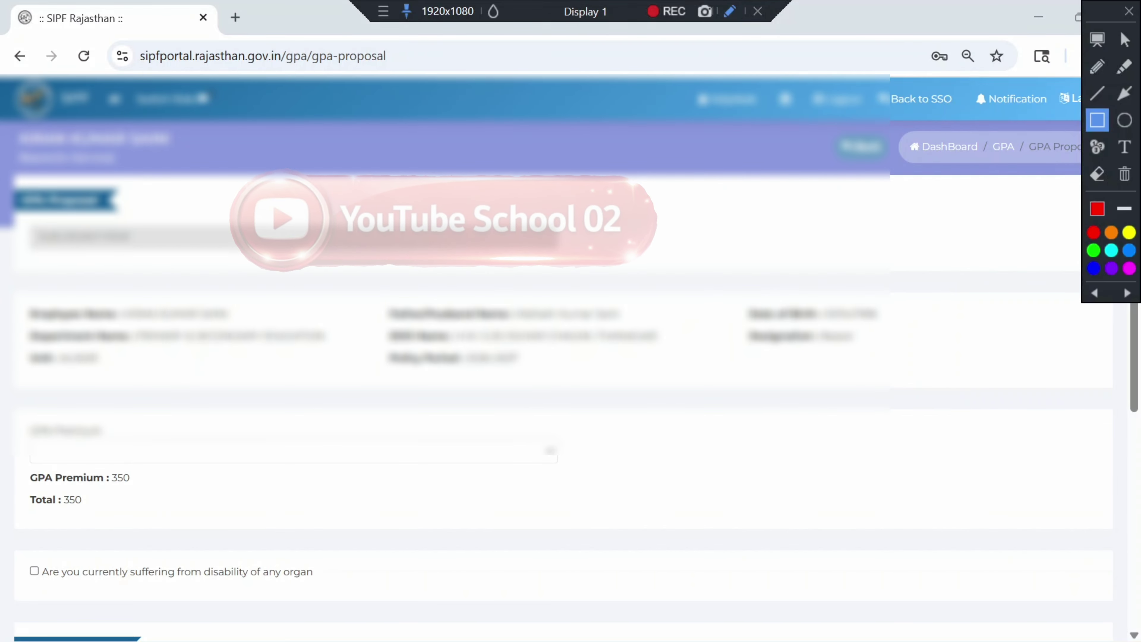
mouse_move(14, 410)
left_mouse_down()
mouse_move(69, 439)
mouse_move(538, 487)
mouse_move(616, 473)
left_mouse_up()
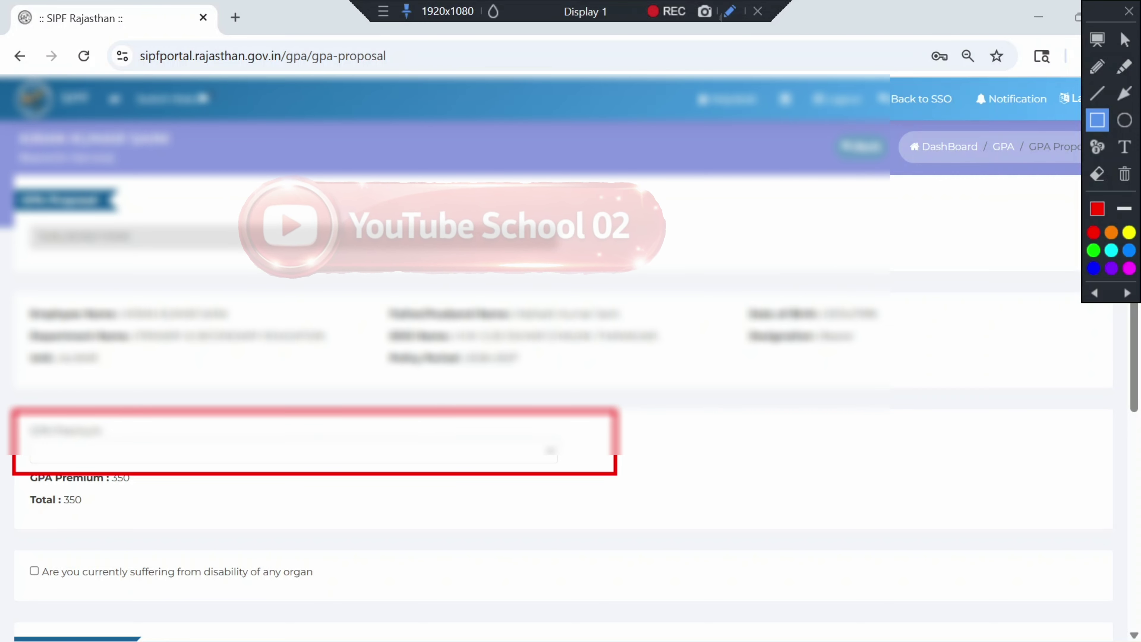
left_click(731, 11)
Show the options of the GPA Premium list and try to annotate them while the list is open.
scroll(554, 396, "down", 2)
scroll(554, 389, "down", 2)
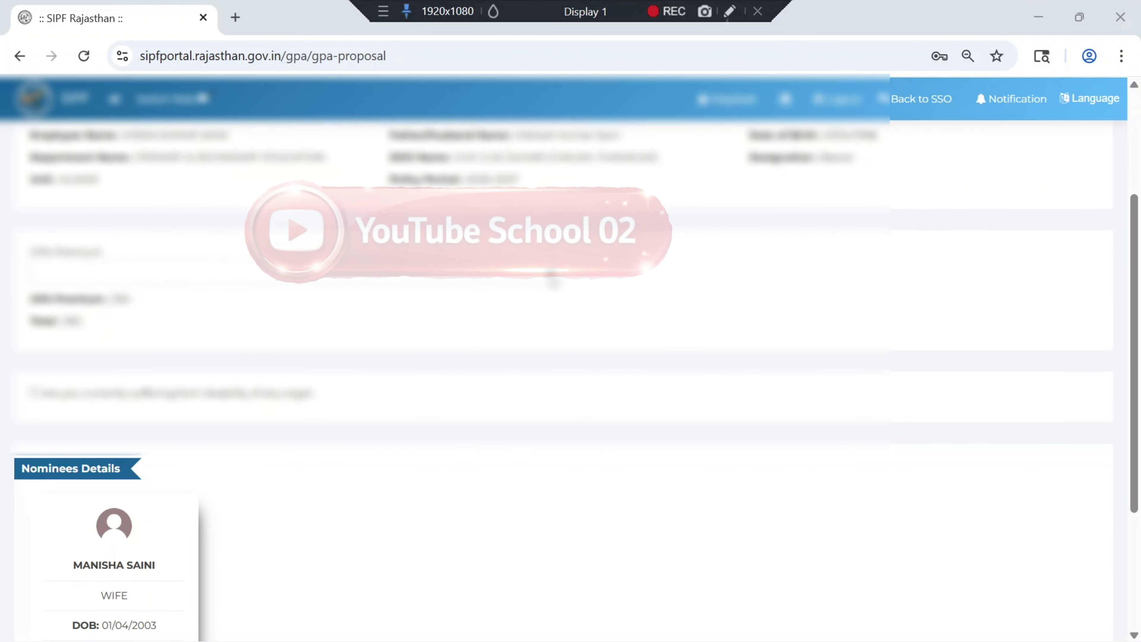
left_click(552, 275)
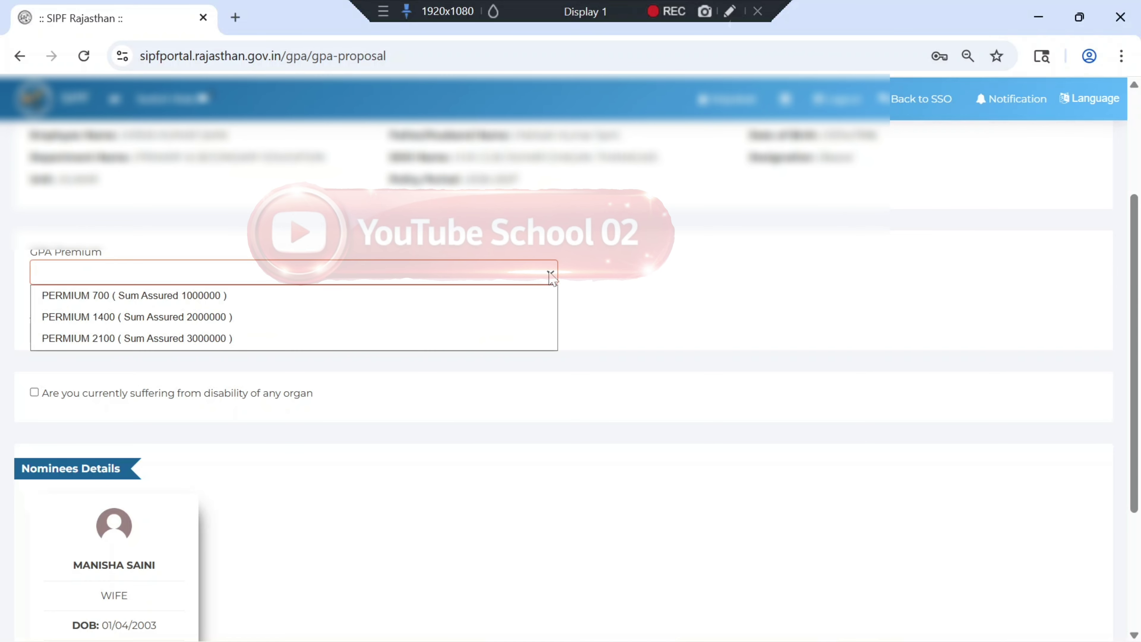
left_click(730, 11)
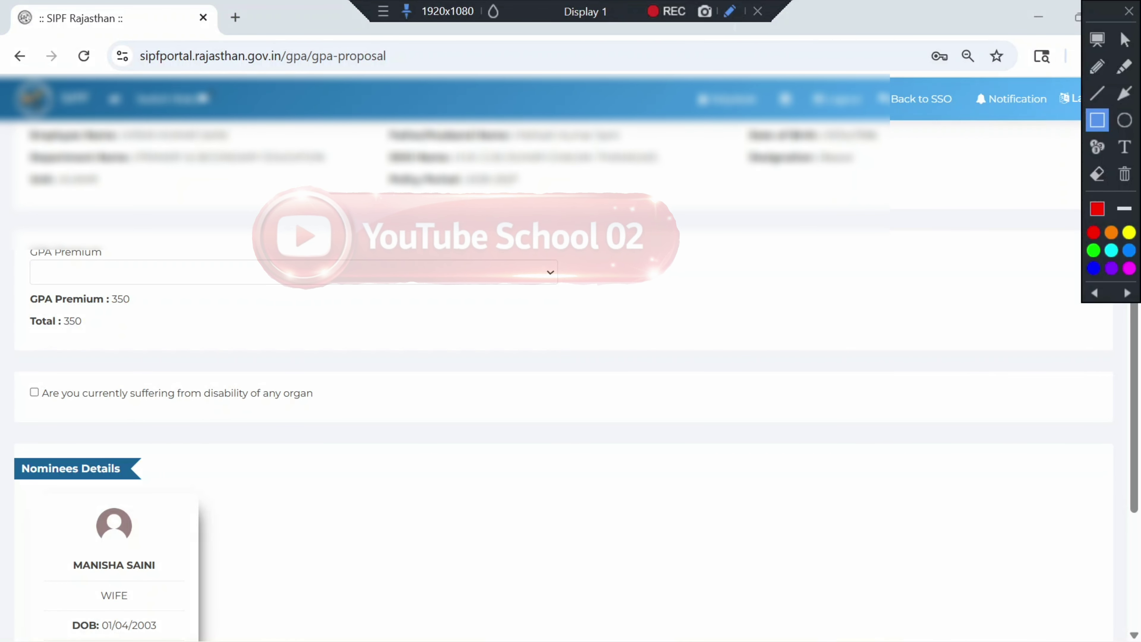
left_click(729, 11)
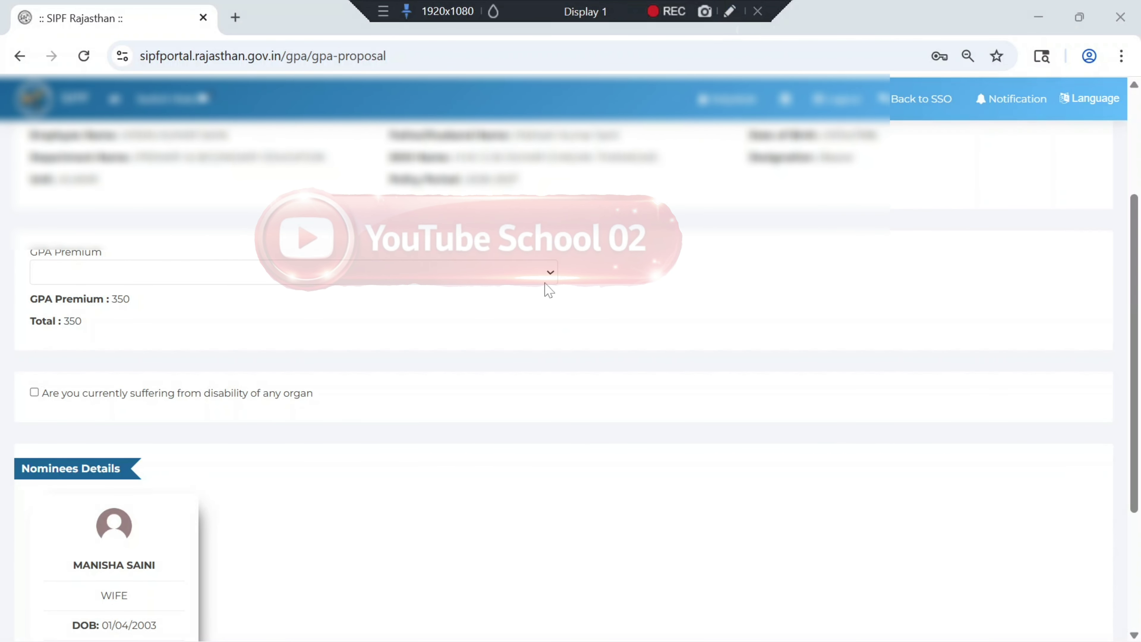
left_click(552, 273)
left_click(730, 11)
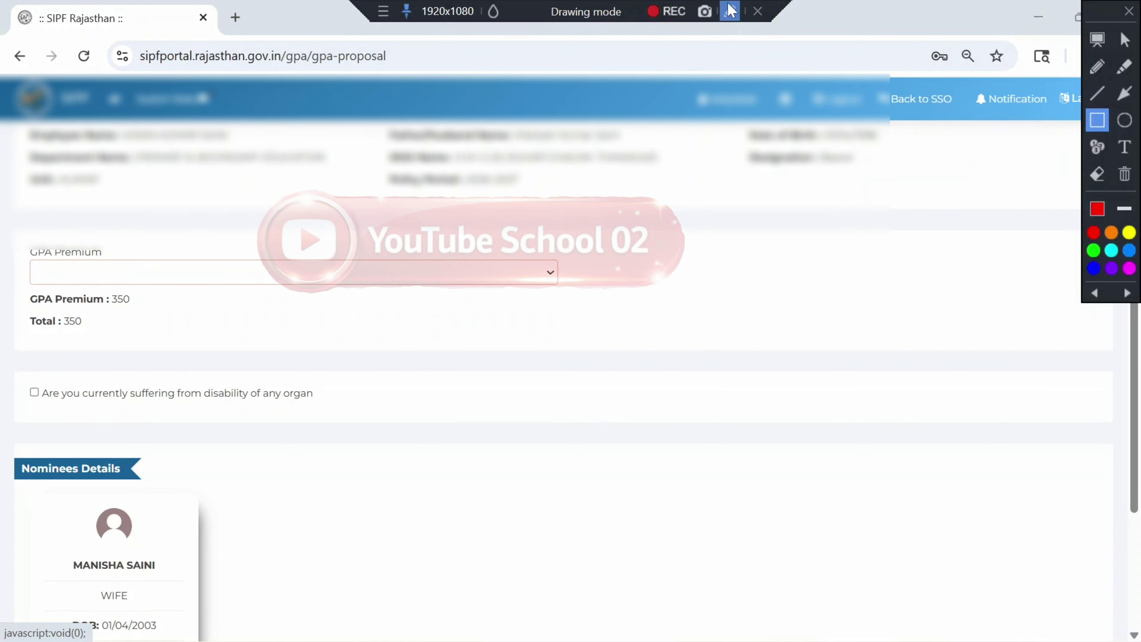
left_click(730, 11)
Set the GPA Premium to PERMIUM 2100 ( Sum Assured 3000000 ).
left_click(555, 270)
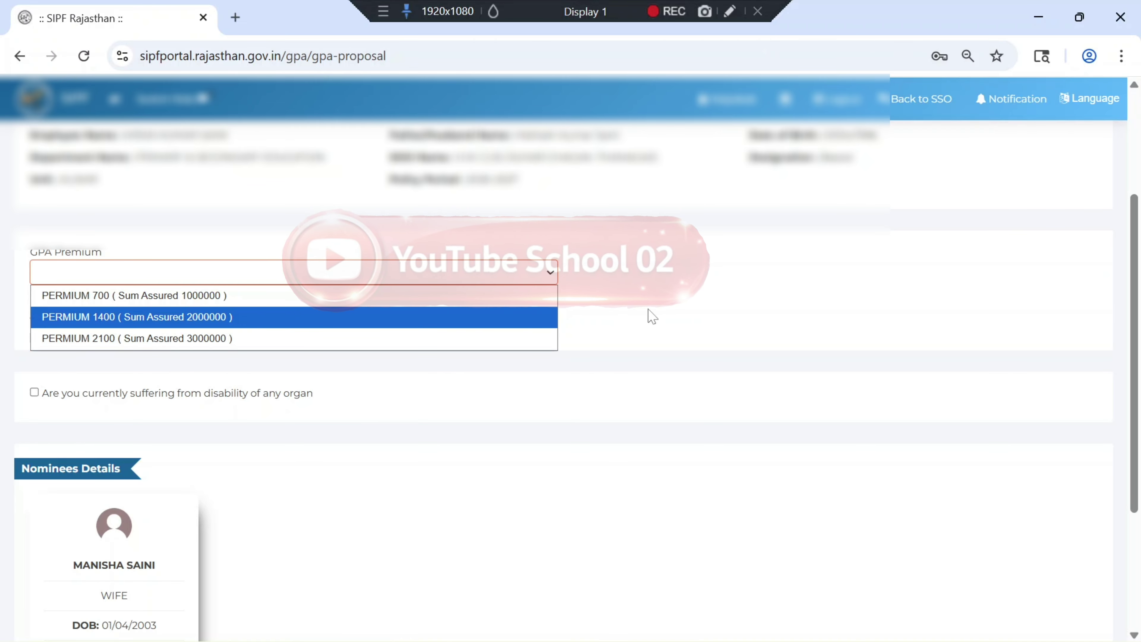
left_click(661, 305)
left_click(286, 274)
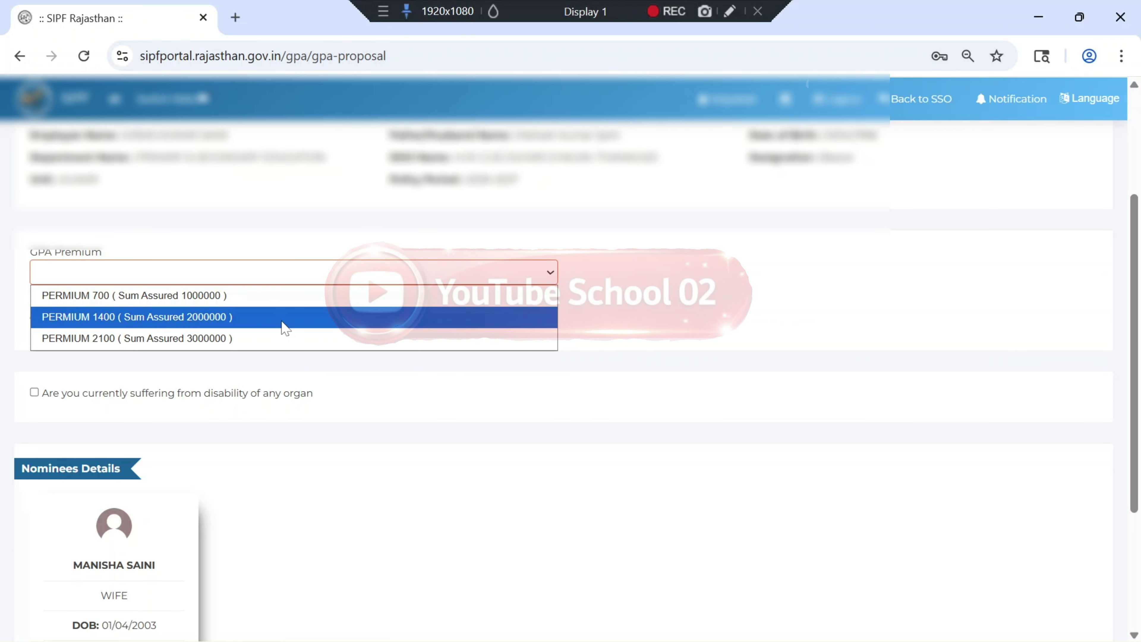
left_click(116, 342)
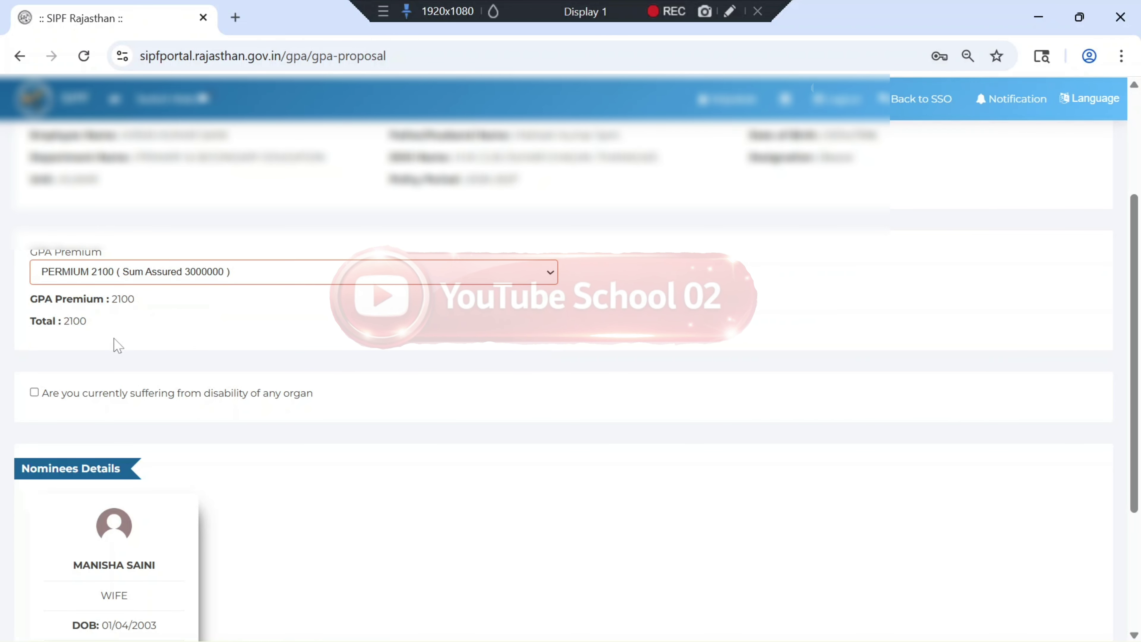
Outline the question about disability of any organ with a red annotation rectangle, and clear the annotation.
left_click(730, 12)
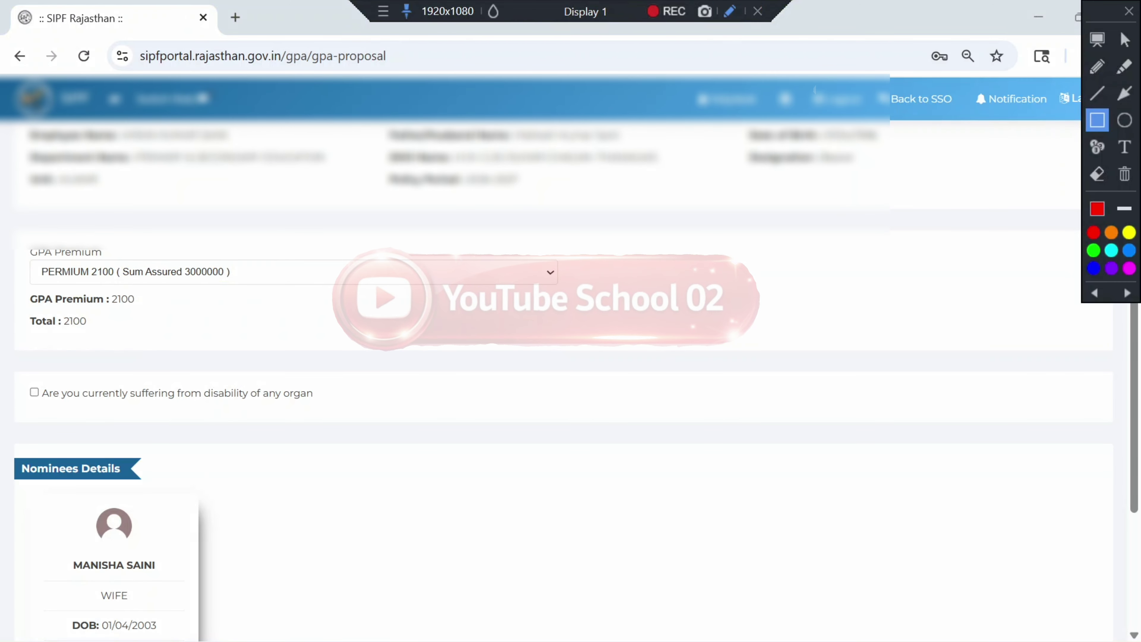
left_click_drag(22, 370, 359, 420)
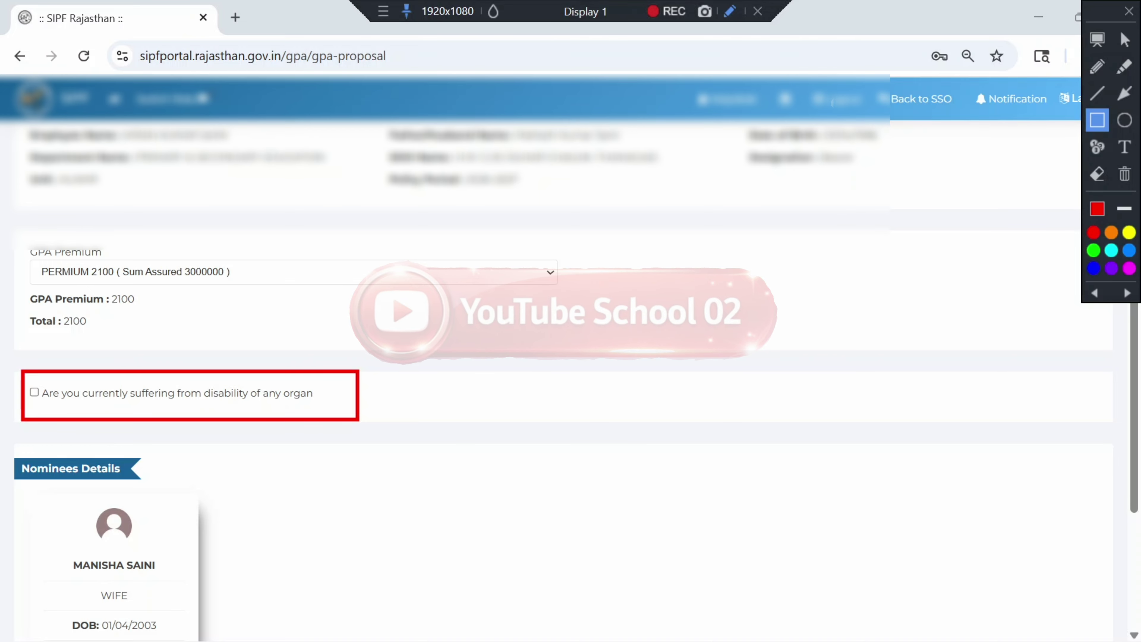
left_click(730, 11)
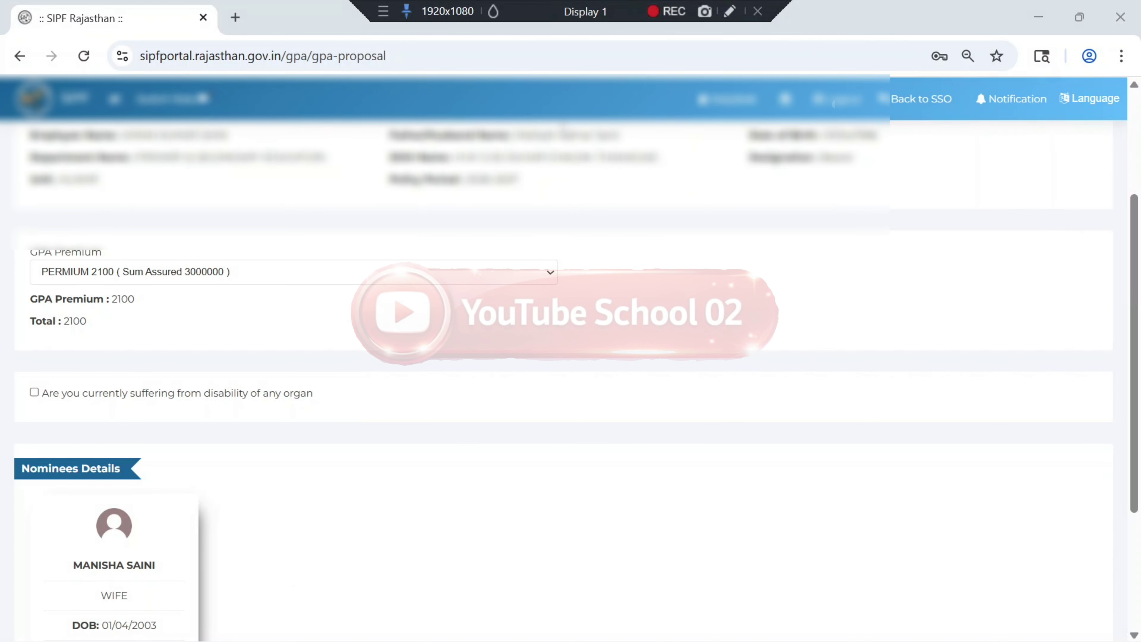
Tick the organ disability question, outline the Hand, Foot, Ear and Eye options in red, clear the annotations and untick the question.
left_click(30, 392)
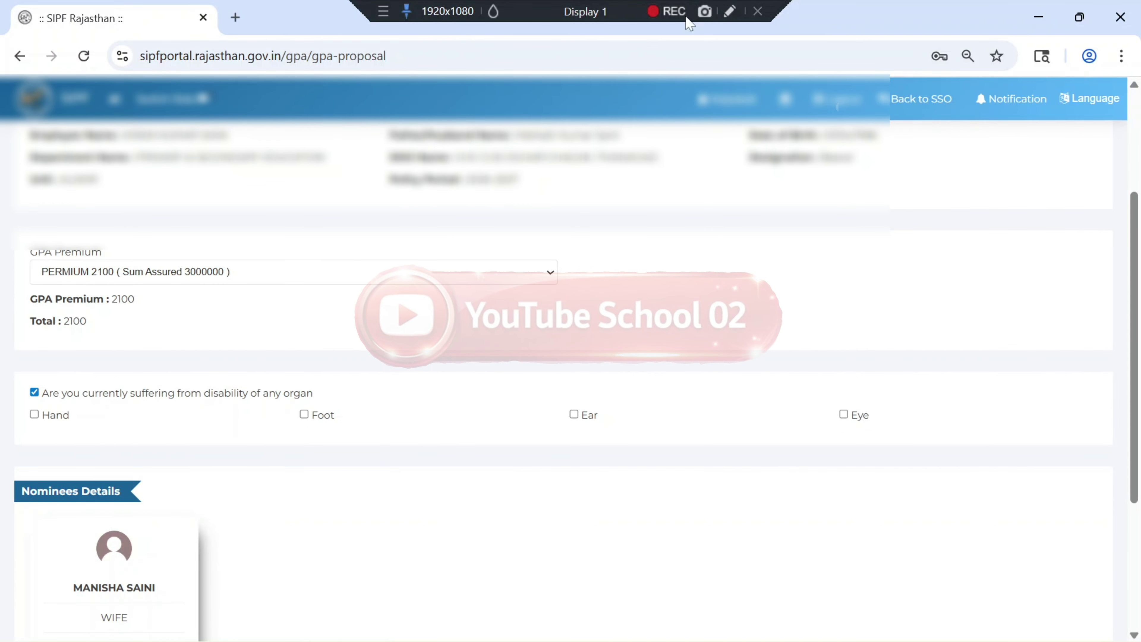
left_click(730, 11)
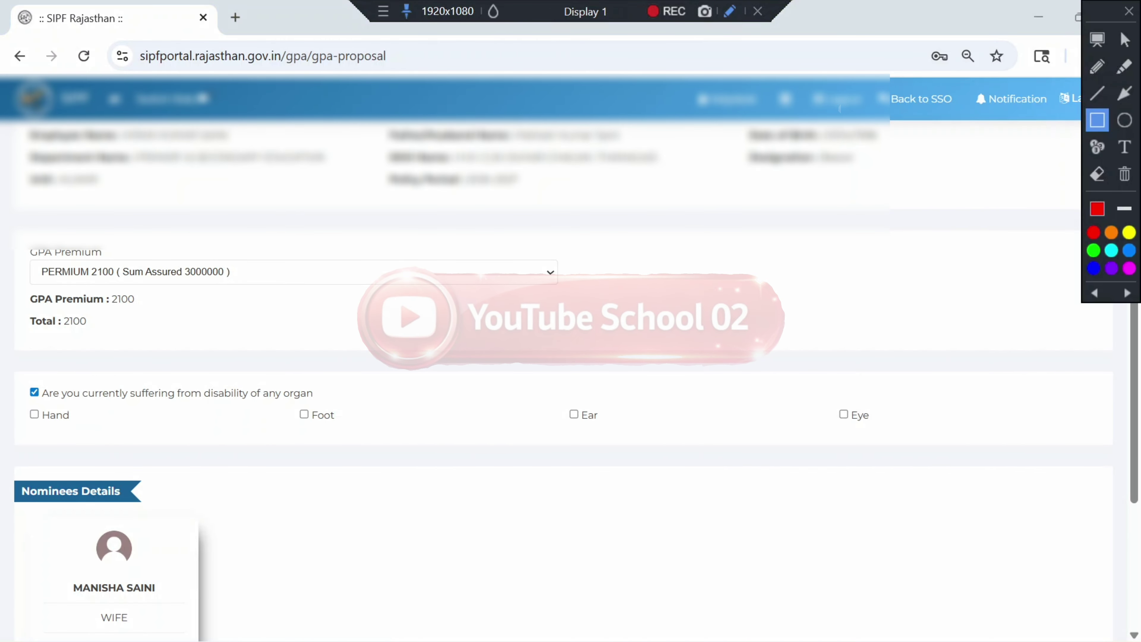
mouse_move(20, 363)
left_mouse_down()
mouse_move(47, 407)
mouse_move(113, 446)
left_mouse_up()
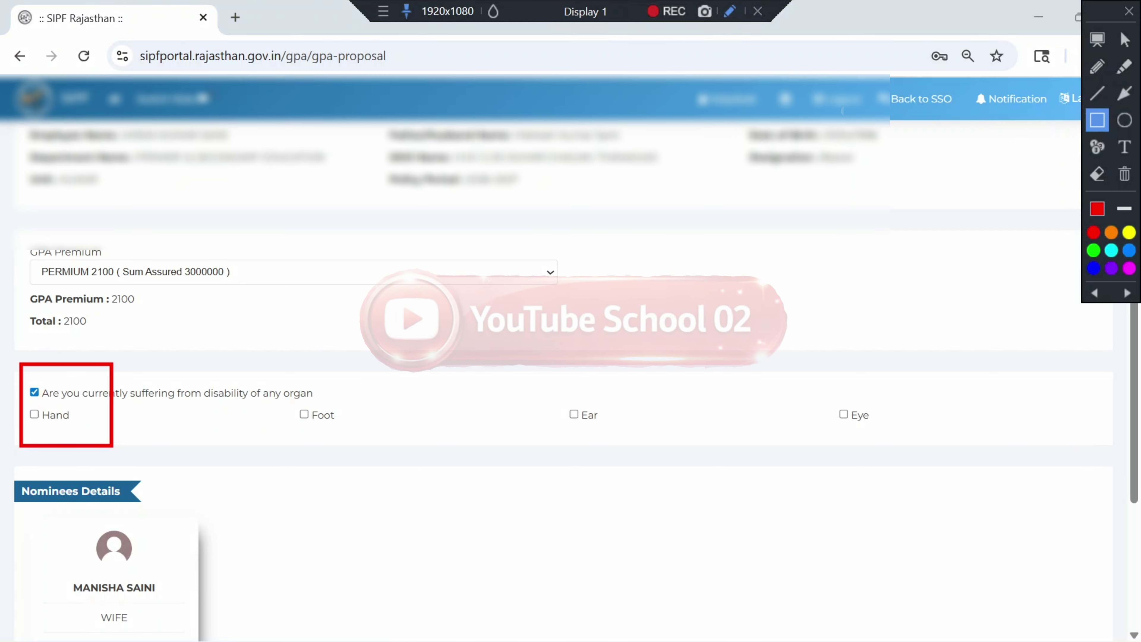
left_click_drag(279, 363, 372, 442)
left_click_drag(553, 389, 639, 447)
left_click_drag(825, 377, 890, 443)
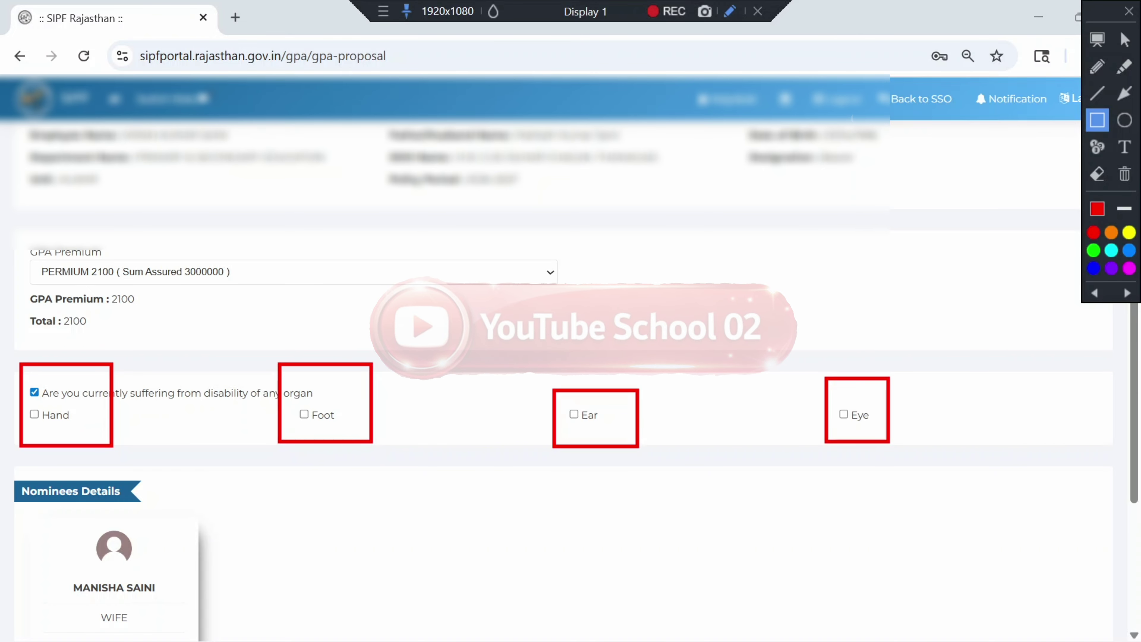
left_click(730, 11)
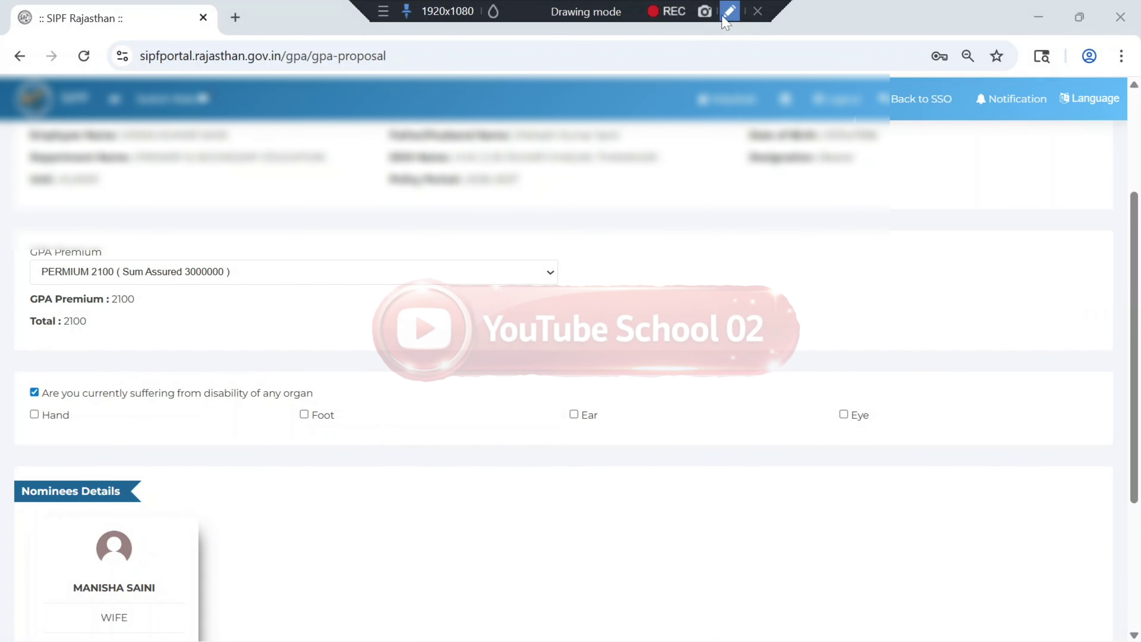
left_click(34, 393)
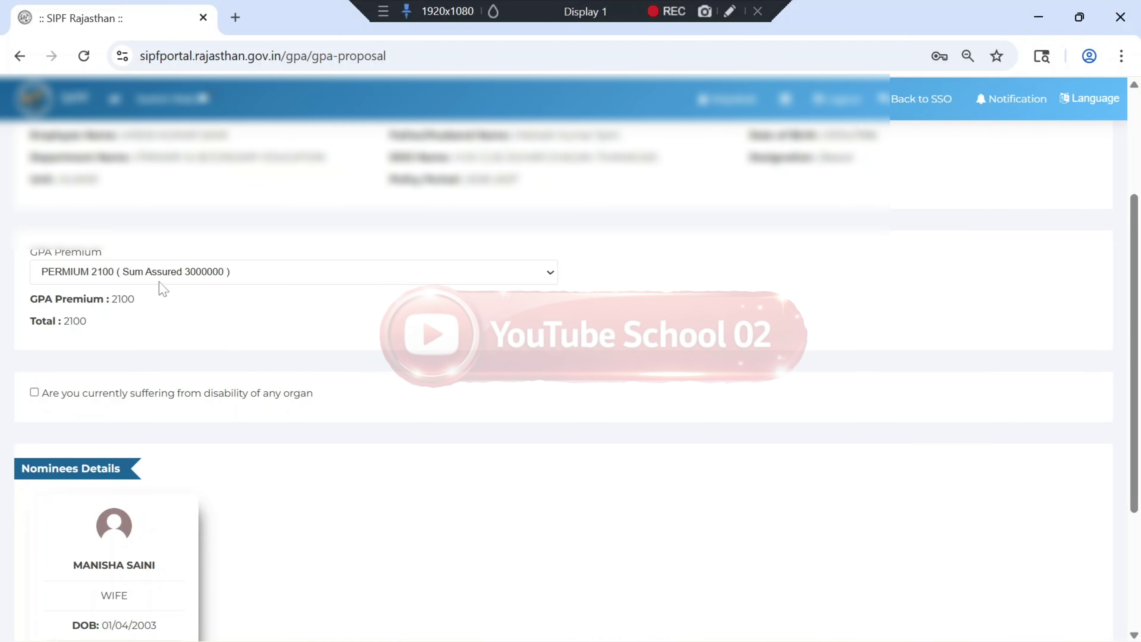
Outline the nominee card under Nominees Details with a red annotation rectangle.
scroll(451, 254, "down", 3)
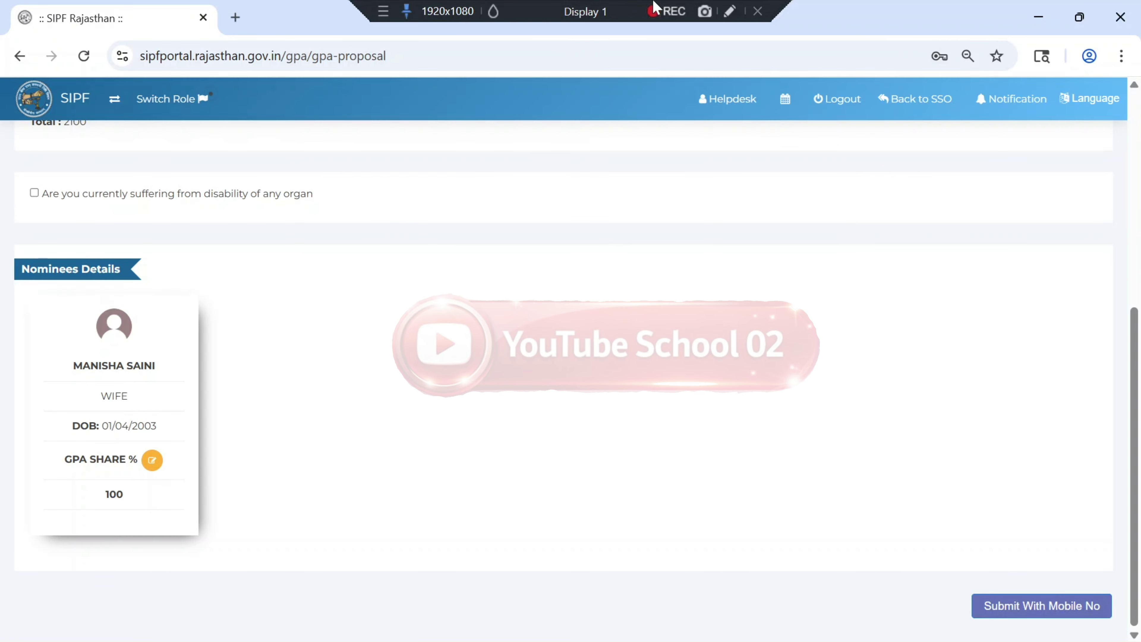
left_click(732, 14)
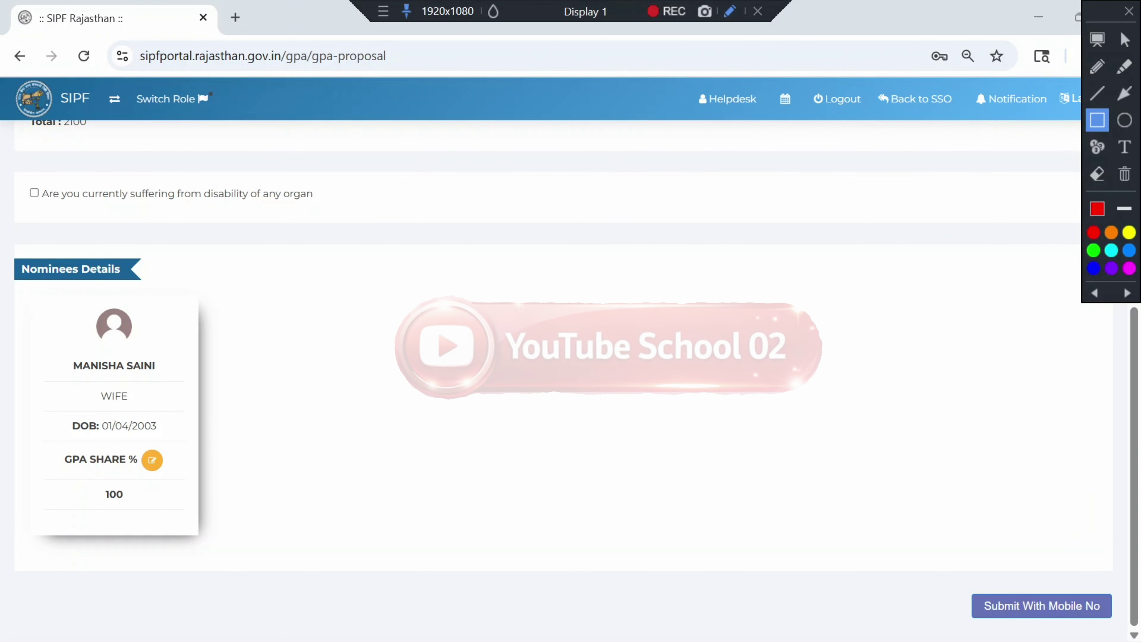
mouse_move(33, 287)
left_mouse_down()
mouse_move(193, 326)
mouse_move(201, 539)
left_mouse_up()
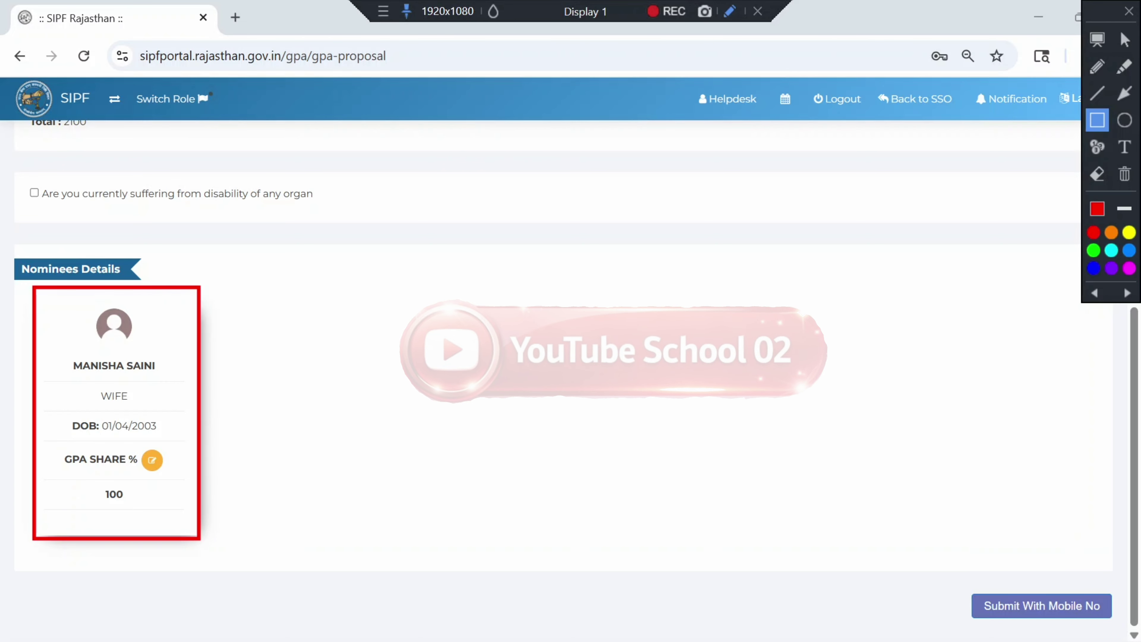